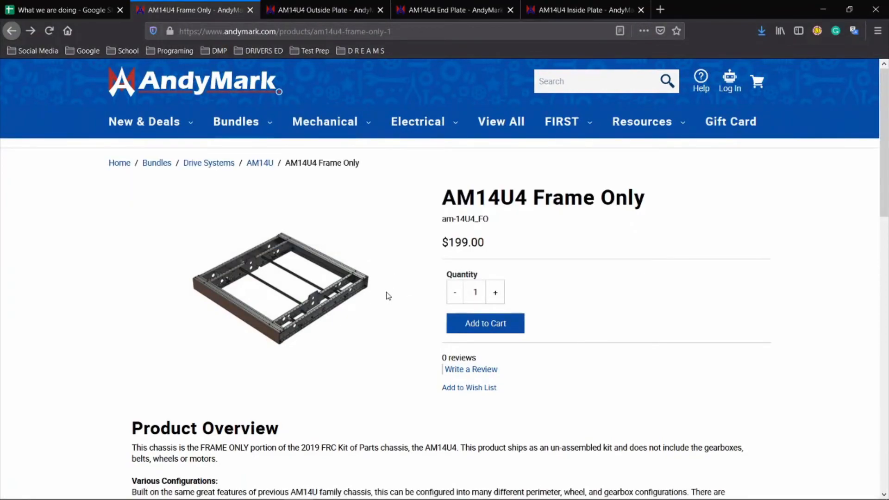
Step: Review the AndyMark product pages for the AM14U4 outside plate, end plate and inside plate
left_click(331, 9)
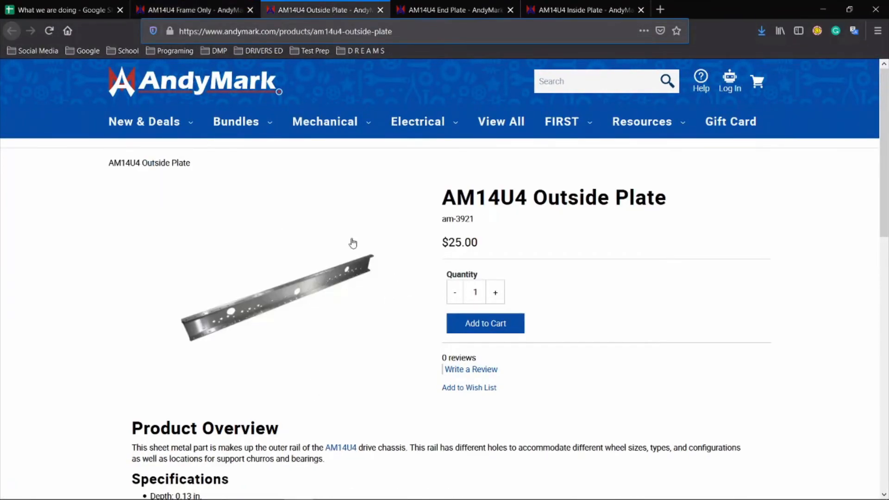
left_click(451, 10)
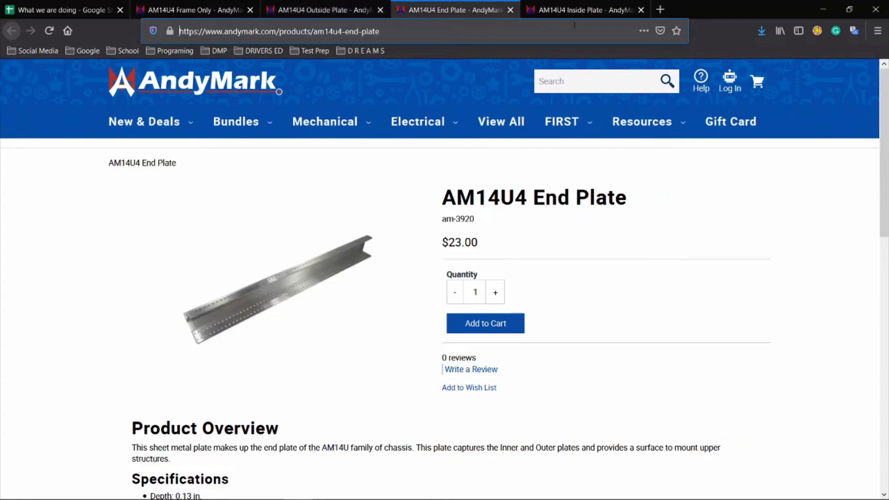
left_click(562, 8)
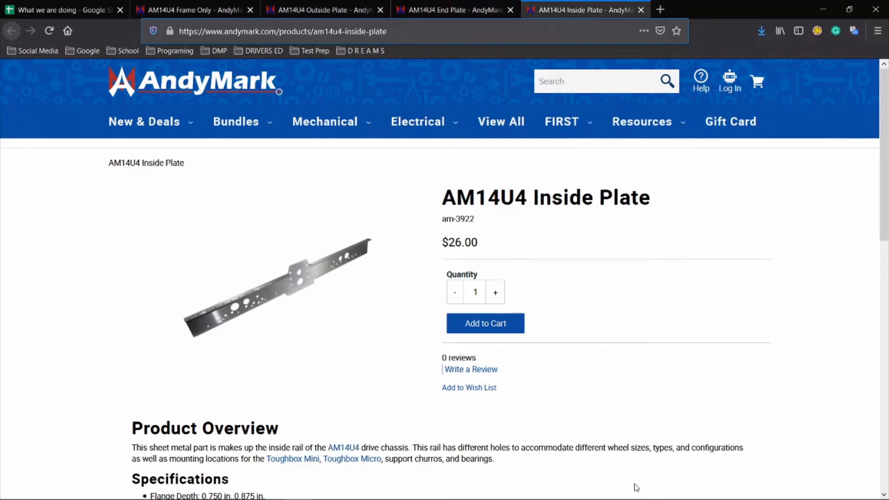
Step: Switch to Autodesk Inventor and look over the am-3922 inside plate part, the COMPLETE.iam assembly and DrawingTemplate.dwg
left_click(495, 492)
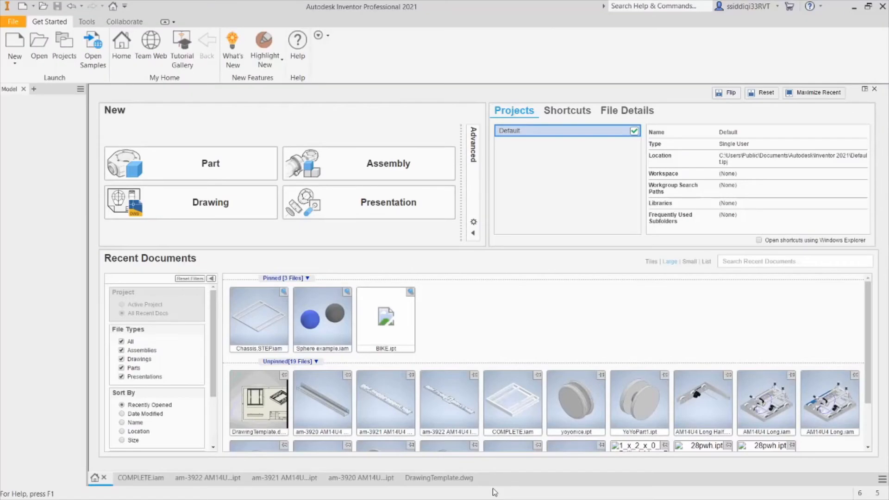
left_click(211, 482)
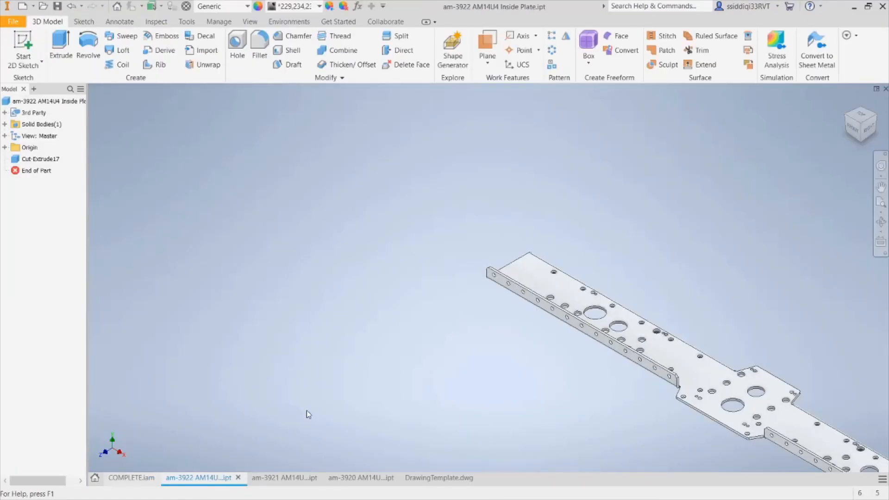
key("ctrl+Tab")
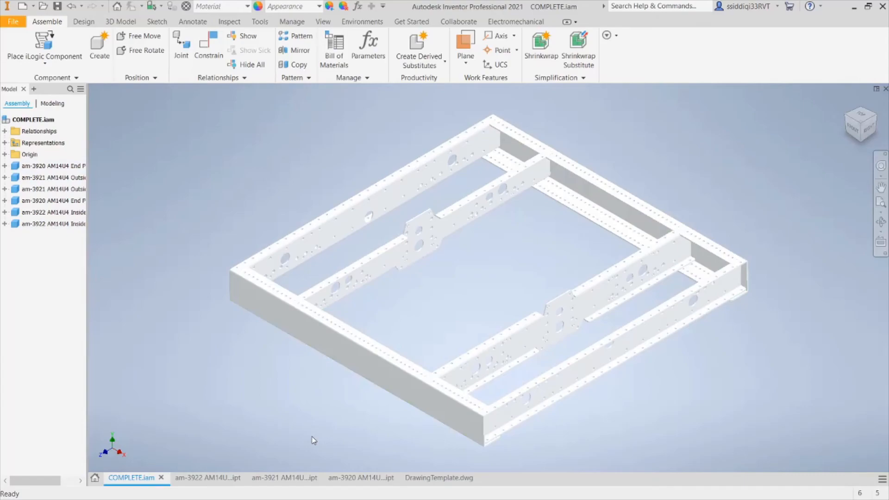
left_click(438, 477)
key("F2")
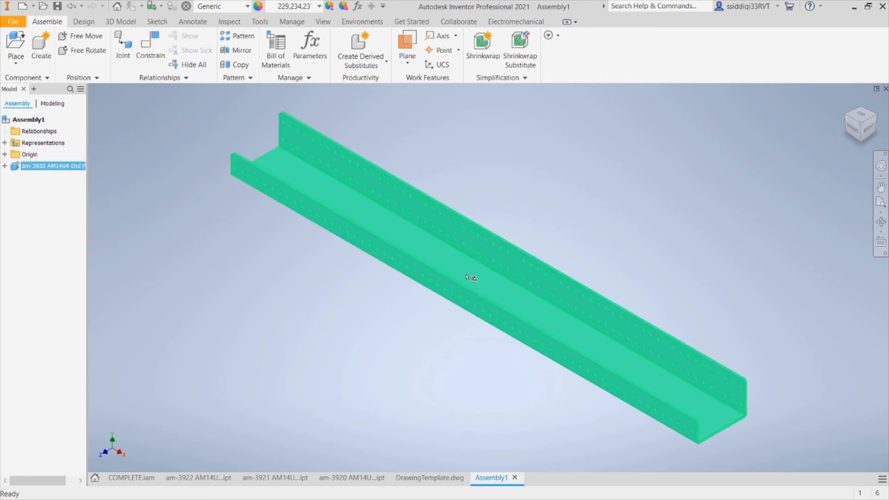
Step: Unground the end plate in Assembly1 and free-rotate it as seen from the right side
right_click(574, 344)
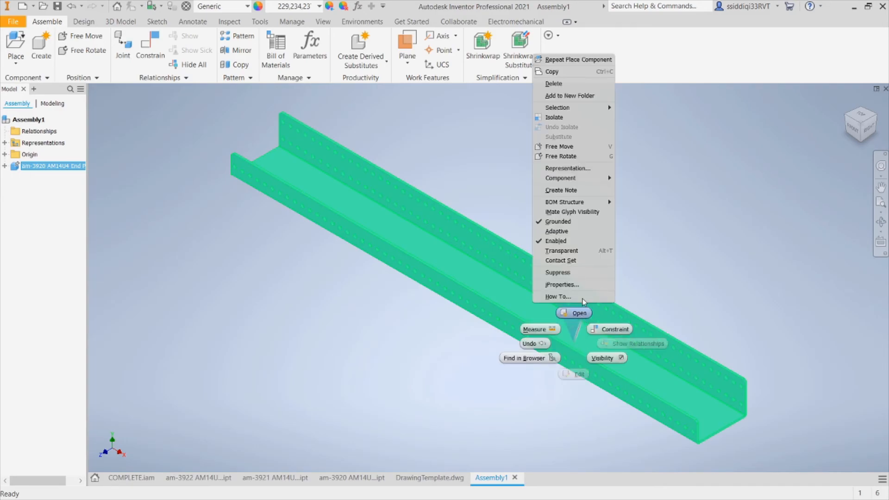
left_click(554, 222)
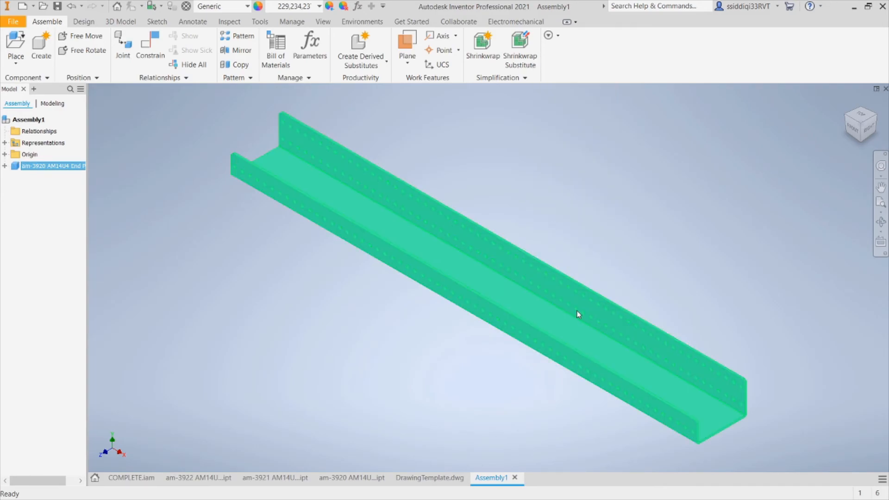
right_click(577, 310)
left_click(566, 123)
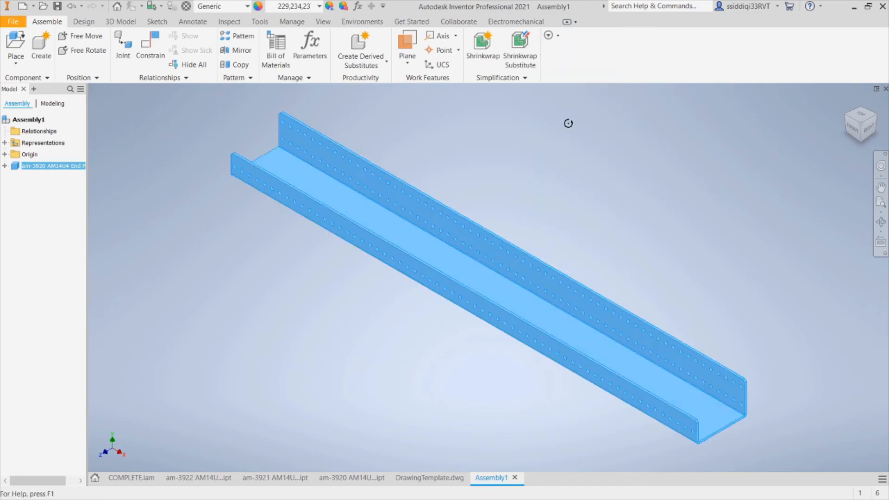
left_click(869, 131)
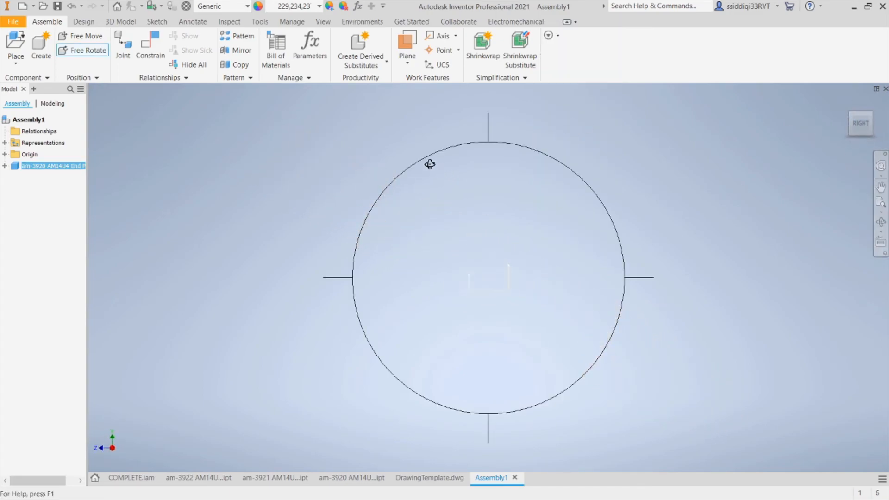
left_click_drag(500, 142, 590, 216)
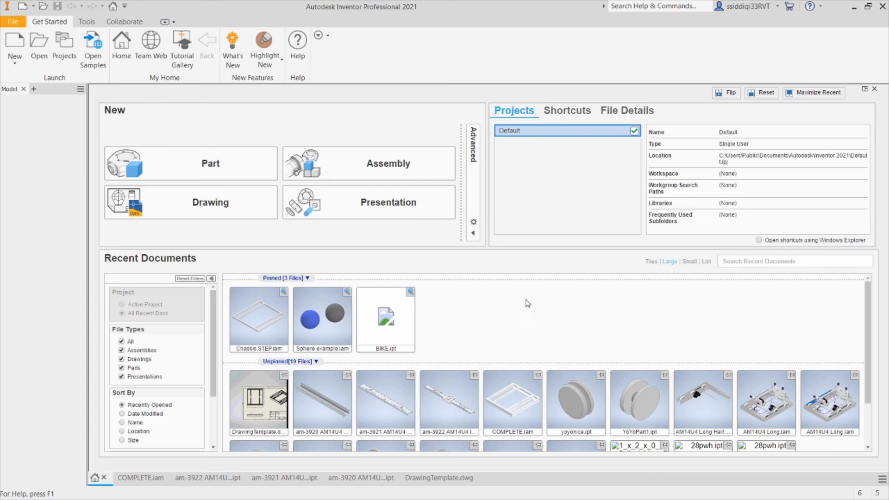
Step: Create a new assembly and place one am-3920 AM14U4 End Plate.ipt in it
left_click(382, 167)
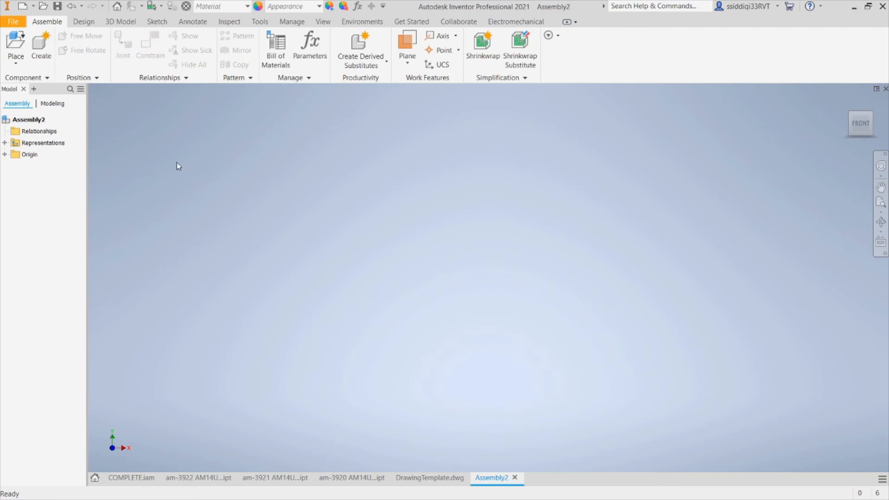
left_click(23, 48)
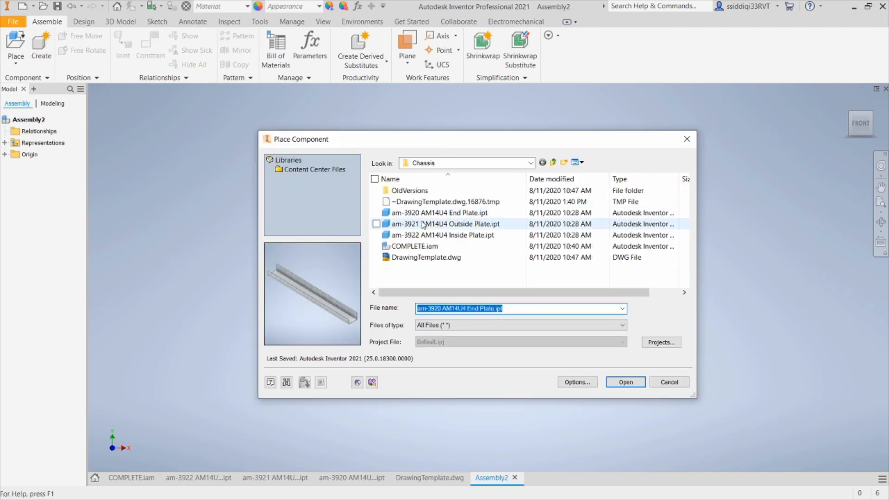
left_click(439, 213)
left_click(626, 382)
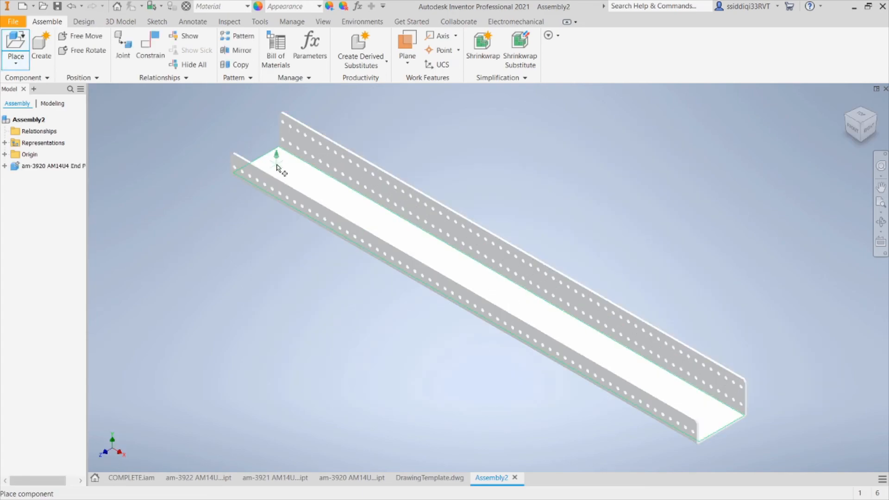
key("Escape")
Step: Unground the placed end plate so it is free to rotate
left_click(450, 244)
right_click(449, 242)
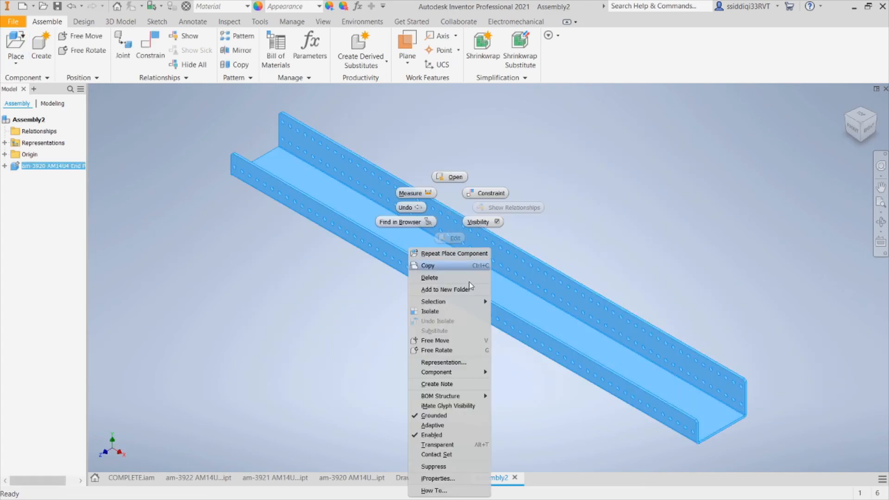
left_click(457, 419)
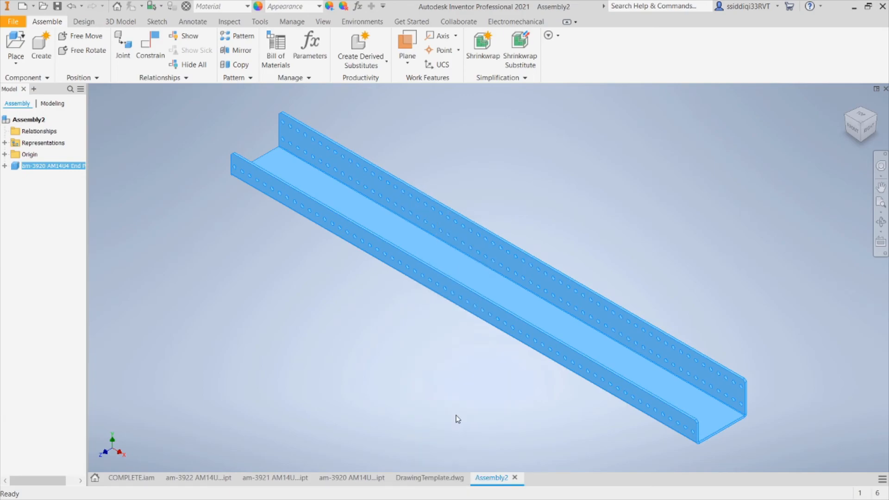
Step: Free-rotate the end plate until its web stands upright with the flanges facing backward, and ground it again
right_click(554, 333)
left_click(537, 147)
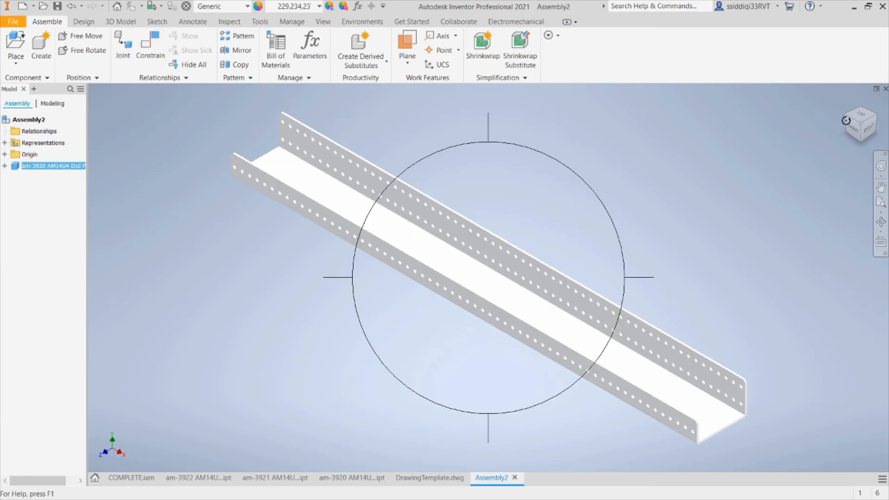
left_click(868, 129)
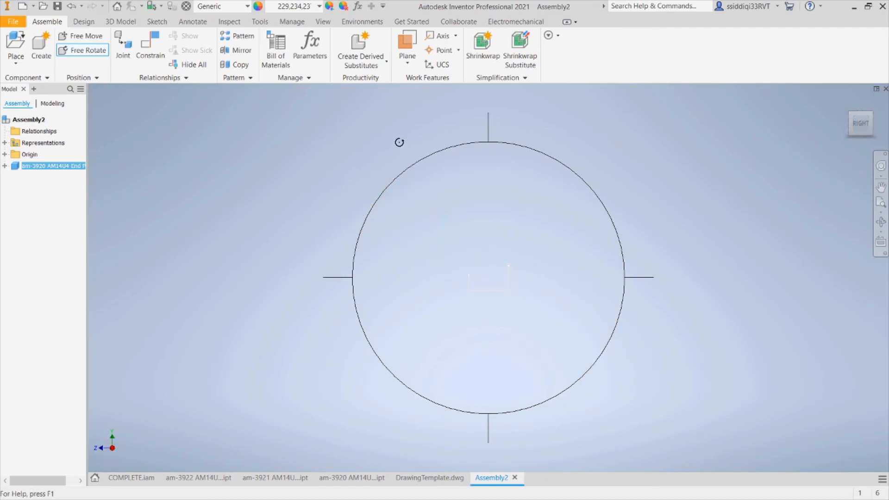
mouse_move(850, 106)
left_click(847, 102)
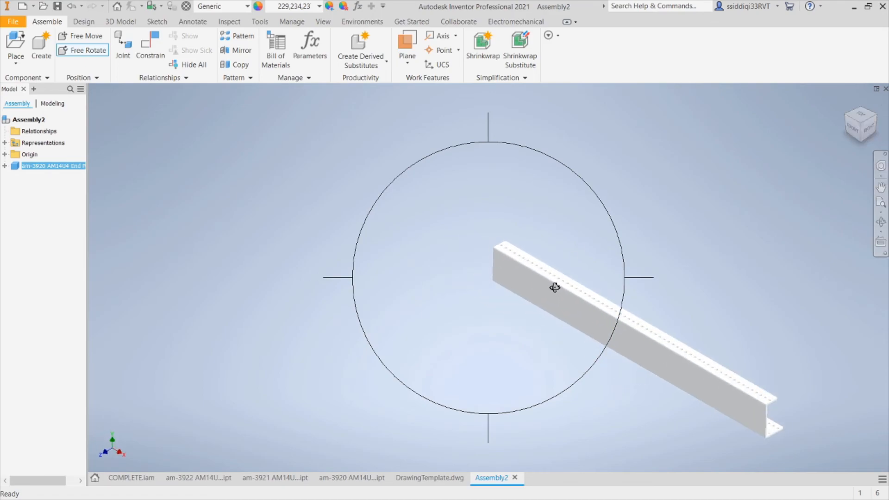
left_click(577, 292)
right_click(604, 298)
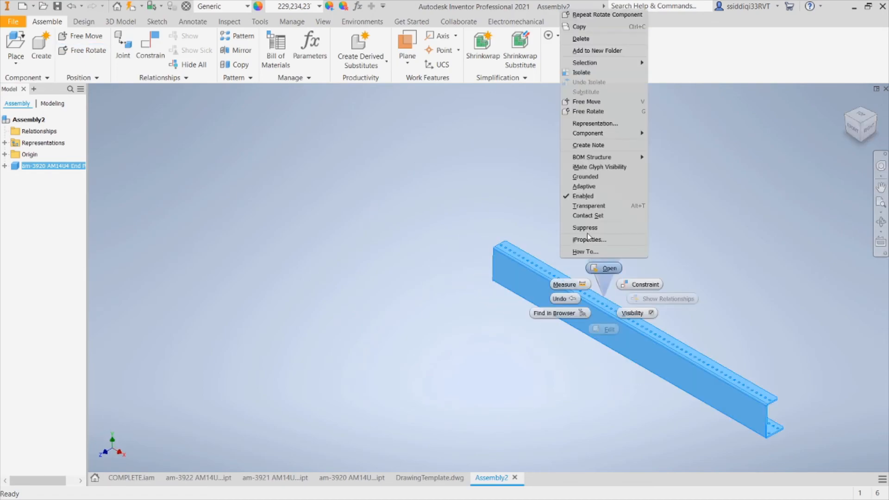
left_click(587, 177)
Step: Place one am-3921 AM14U4 Outside Plate.ipt behind the end plate, rotated 90° about X and 90° about Z
left_click(16, 44)
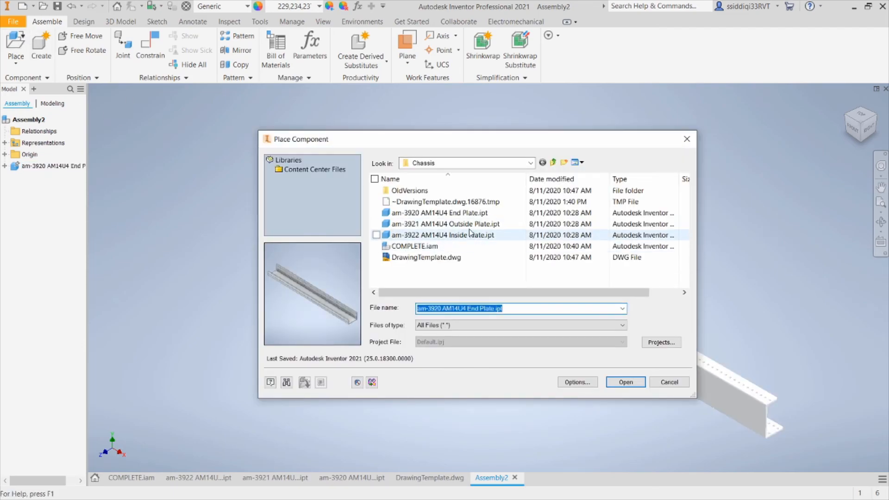
left_click(482, 225)
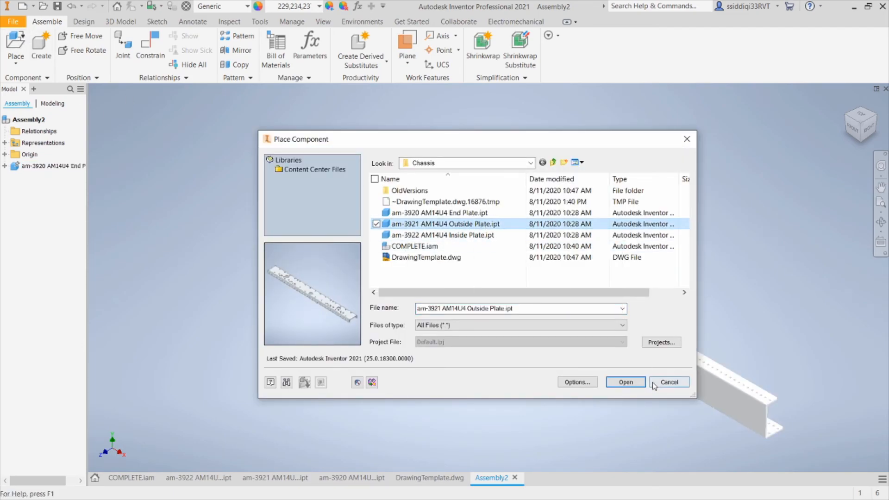
left_click(626, 383)
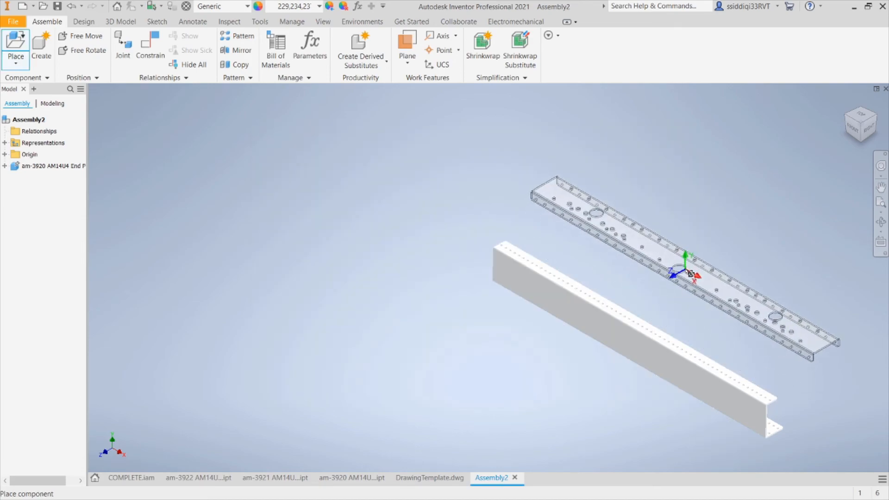
right_click(678, 271)
left_click(652, 255)
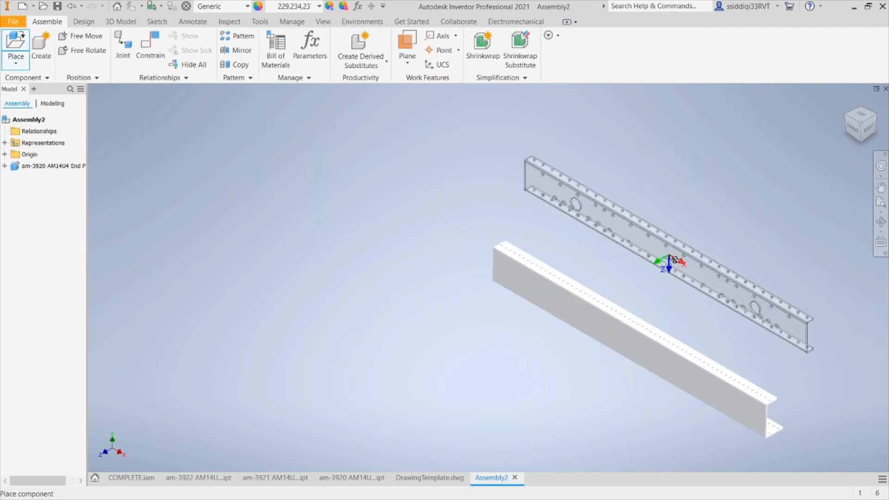
right_click(669, 259)
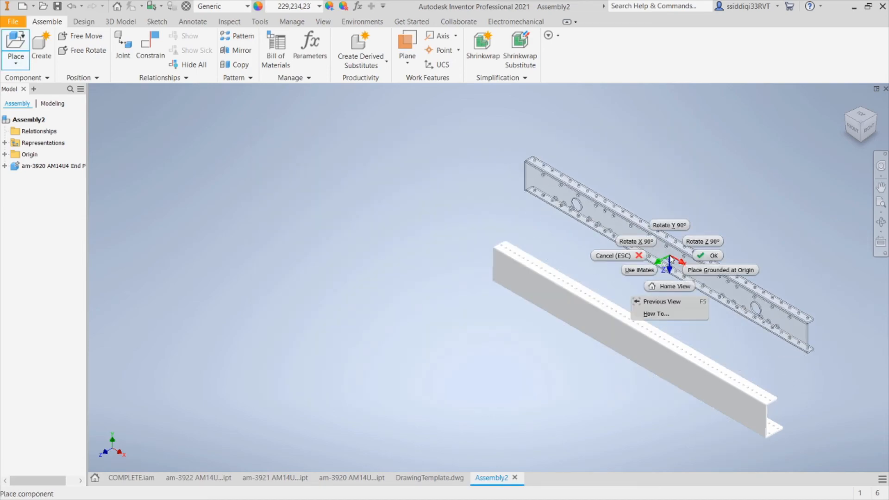
left_click(704, 241)
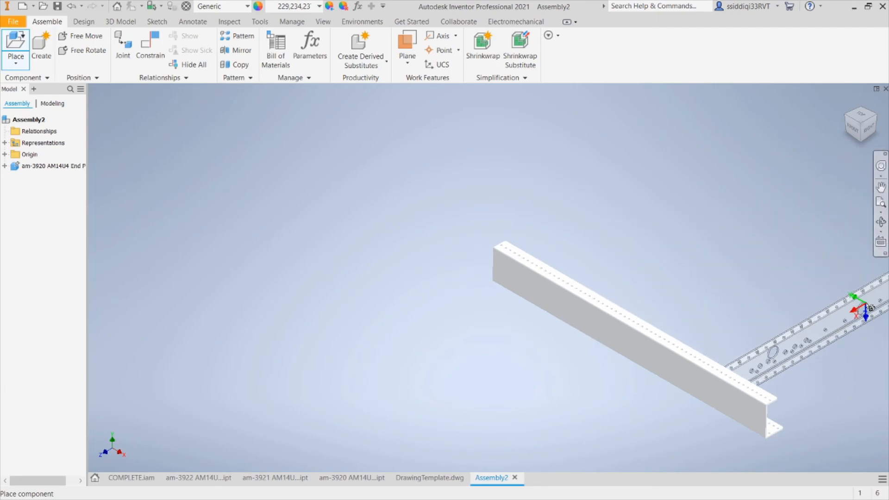
left_click(811, 271)
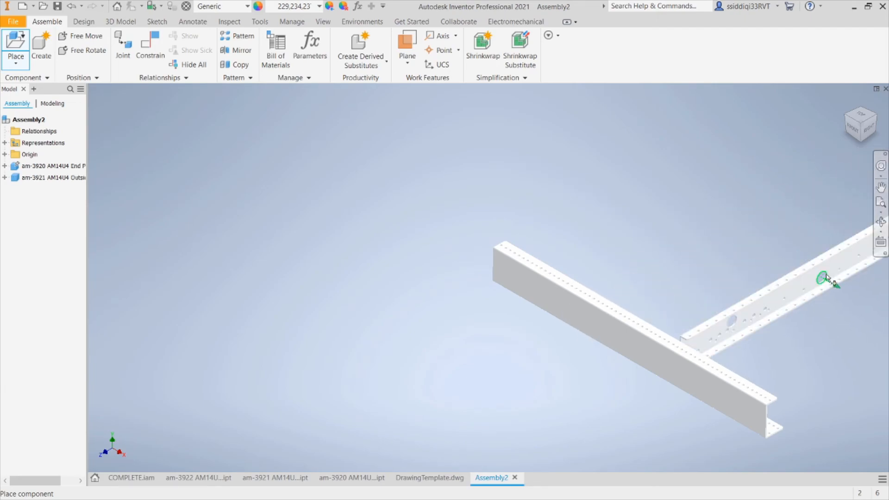
key("Escape")
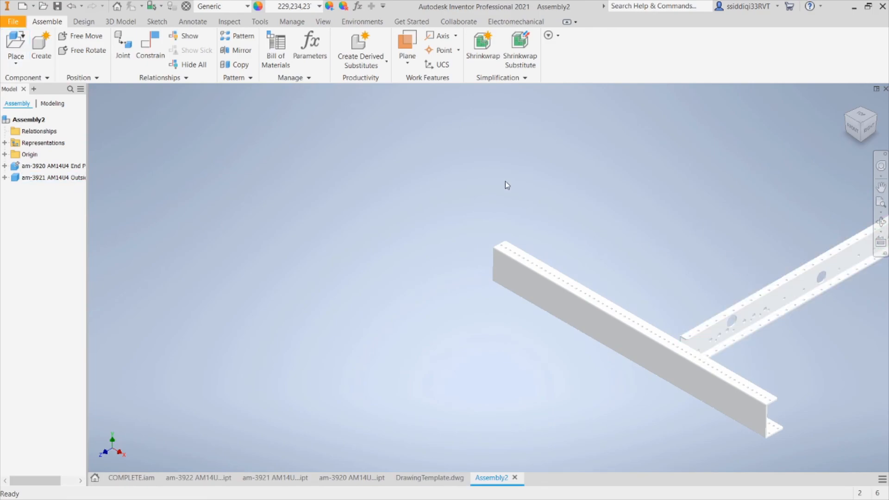
Step: Apply a flush constraint with 0.000 in offset between the top flange faces of the outside plate and end plate
left_click(152, 49)
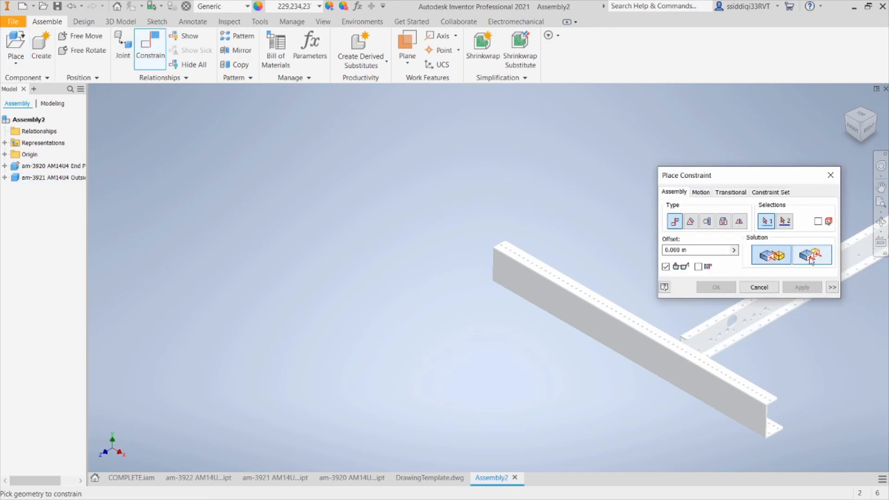
left_click(711, 330)
scroll(709, 337, "up", 2)
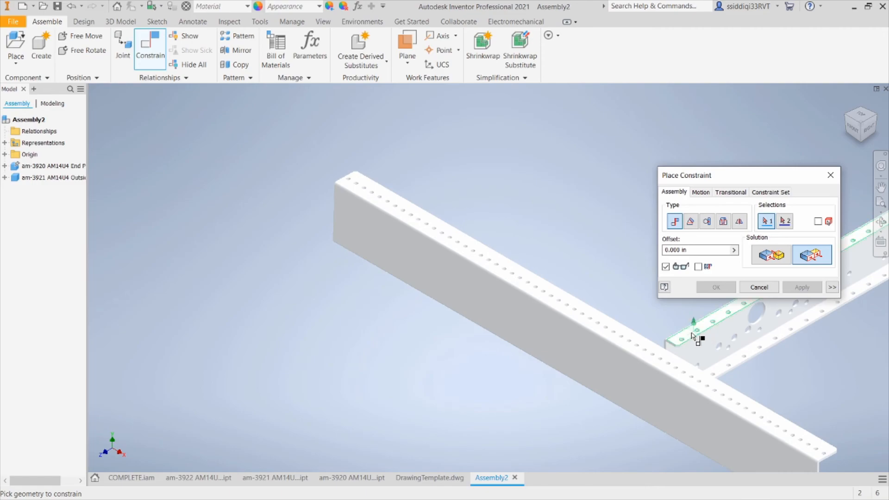
left_click(725, 392)
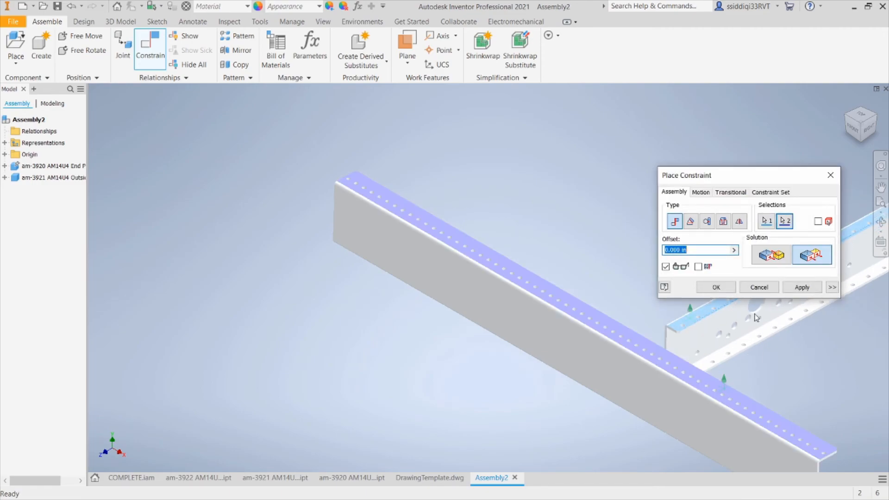
left_click(802, 287)
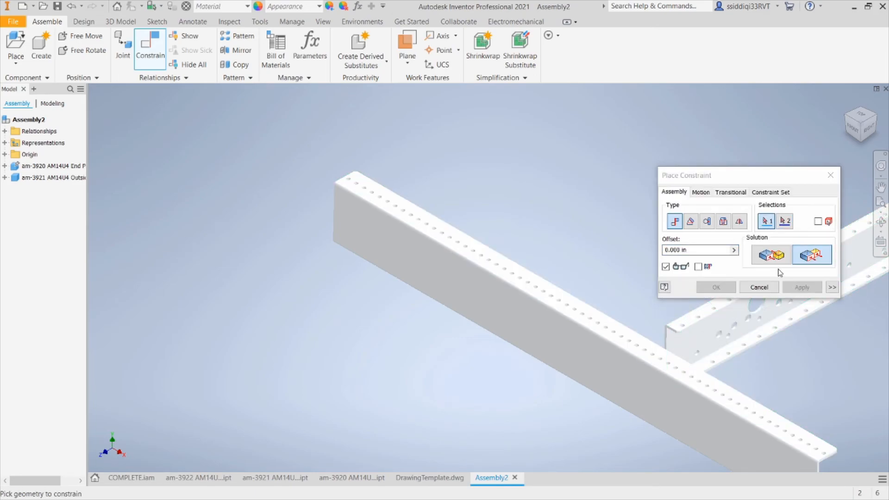
Step: Apply a mate constraint with 0.000 in offset between the outside plate's flange end face and the inner web face of the end plate
scroll(684, 333, "down", 8)
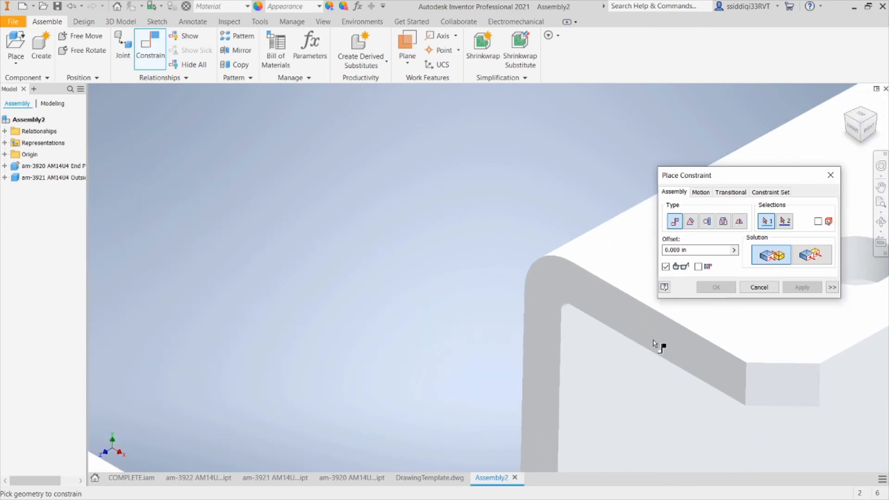
left_click(626, 322)
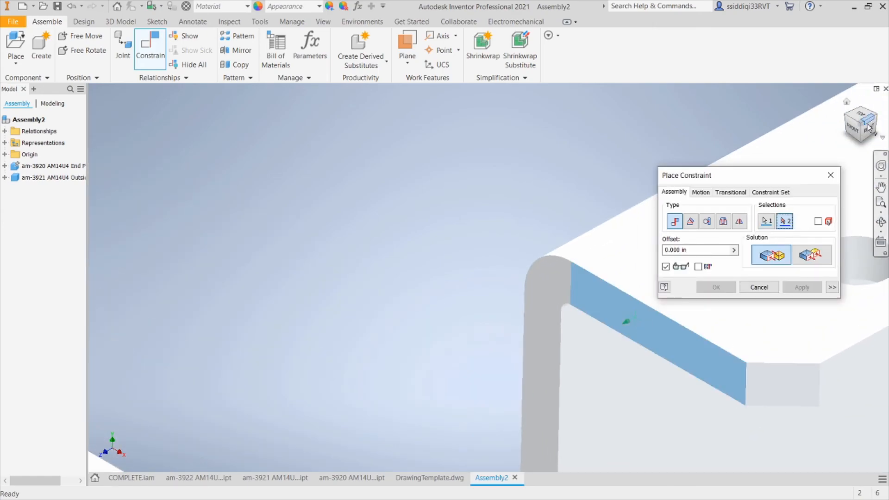
scroll(618, 241, "up", 8)
scroll(334, 295, "down", 8)
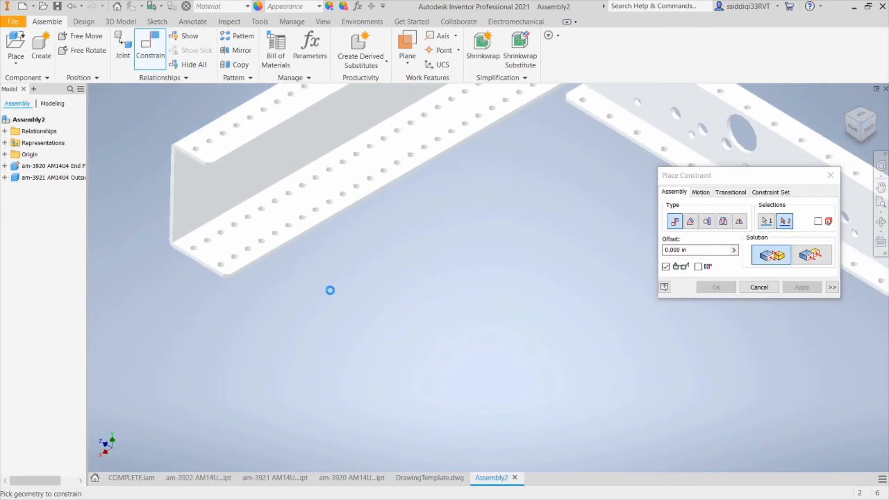
left_click(252, 180)
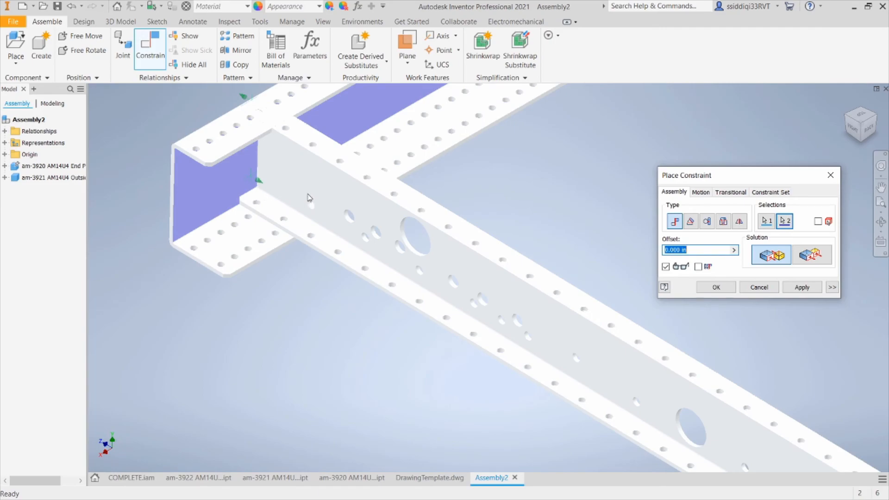
left_click(804, 289)
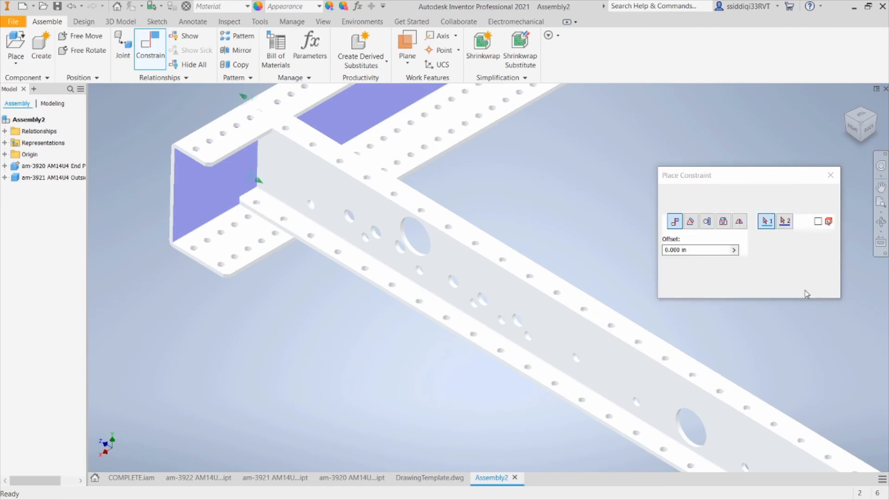
Step: Apply a flush constraint between the outside plate's long outer flange edge and the short end edge of the end plate's flange
scroll(303, 215, "up", 6)
left_click(303, 215)
scroll(307, 257, "down", 6)
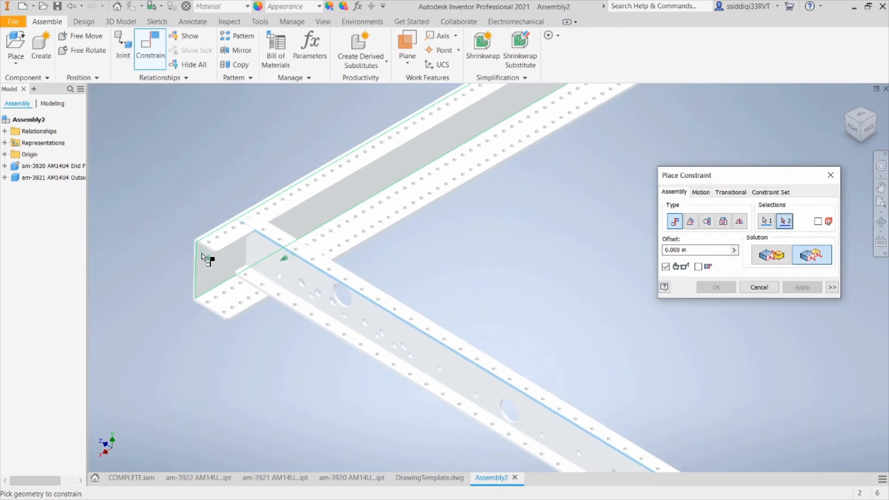
scroll(204, 257, "up", 5)
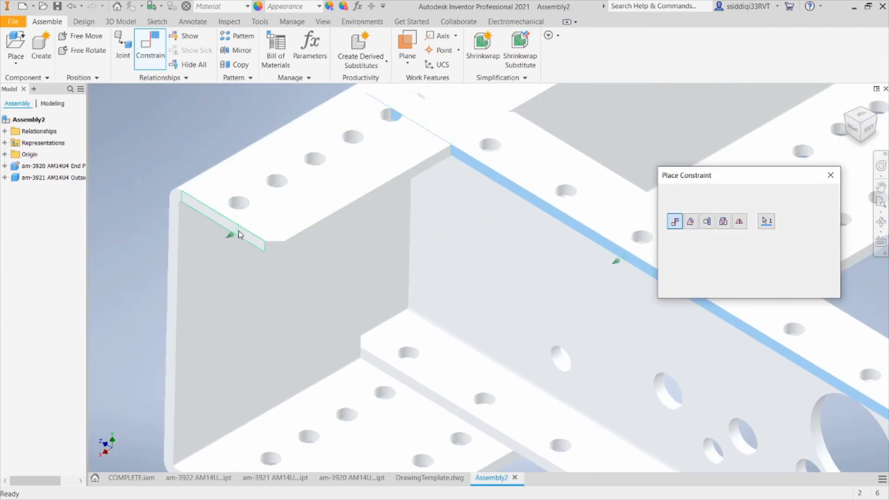
left_click(238, 230)
scroll(238, 230, "down", 6)
left_click(814, 289)
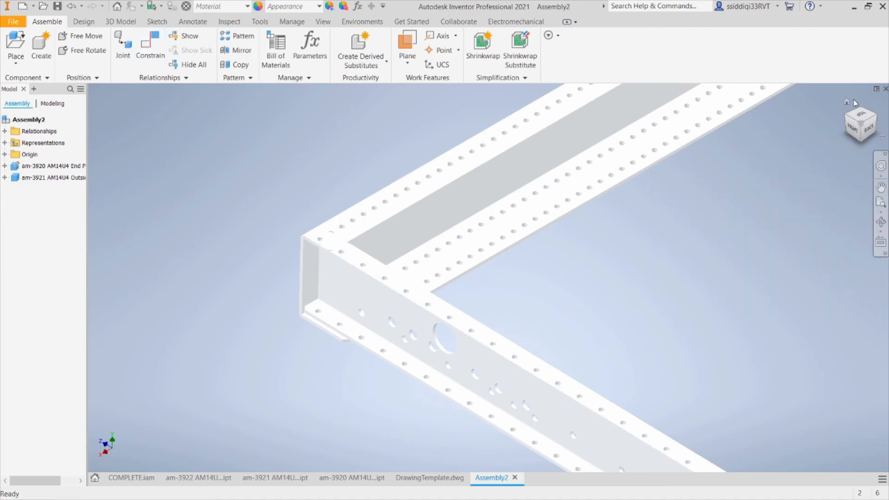
Step: Place a second am-3921 AM14U4 Outside Plate.ipt near the end plate's far end, rotated 90° about X and three times 90° about Z
left_click(848, 106)
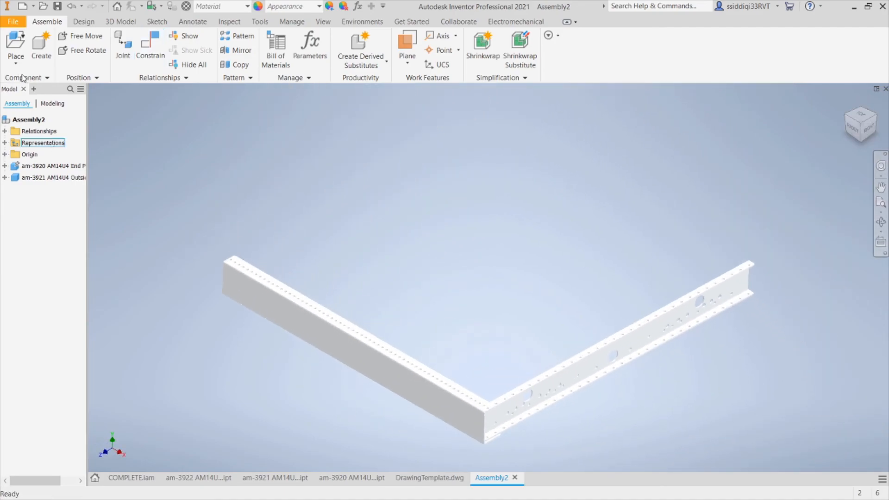
key("p")
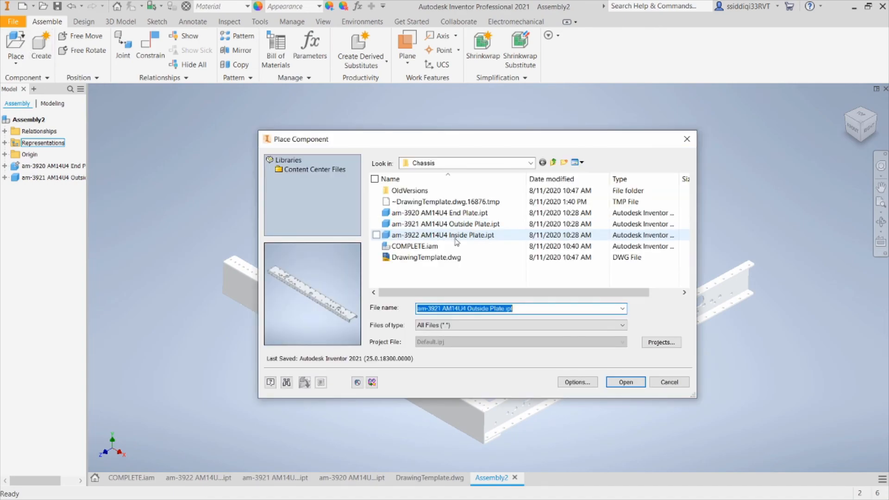
left_click(481, 225)
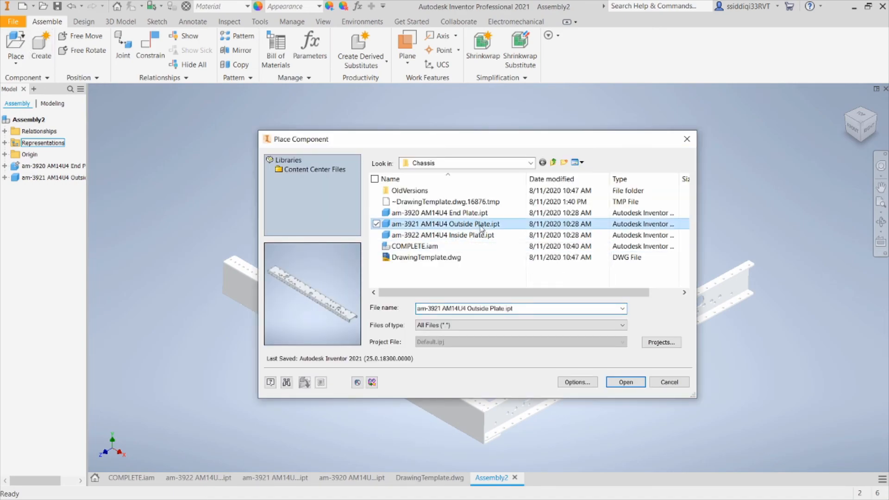
left_click(639, 386)
right_click(462, 223)
left_click(456, 210)
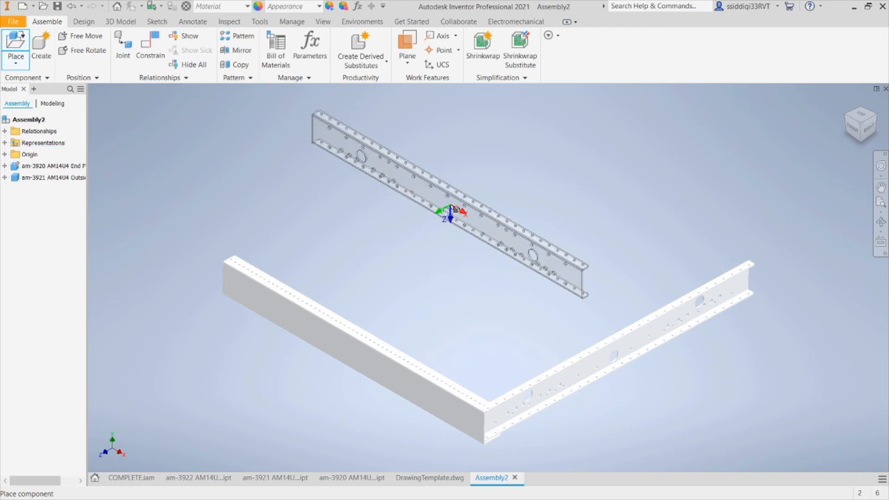
right_click(430, 223)
left_click(467, 202)
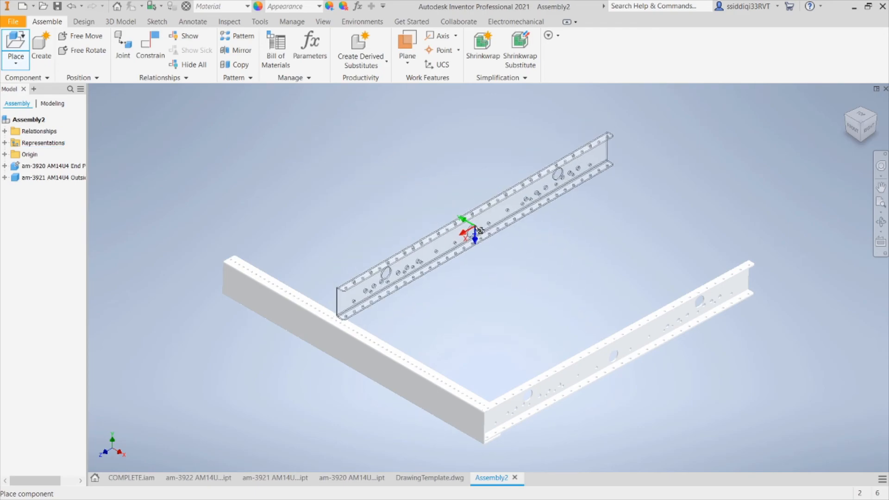
right_click(480, 230)
left_click(512, 217)
right_click(506, 235)
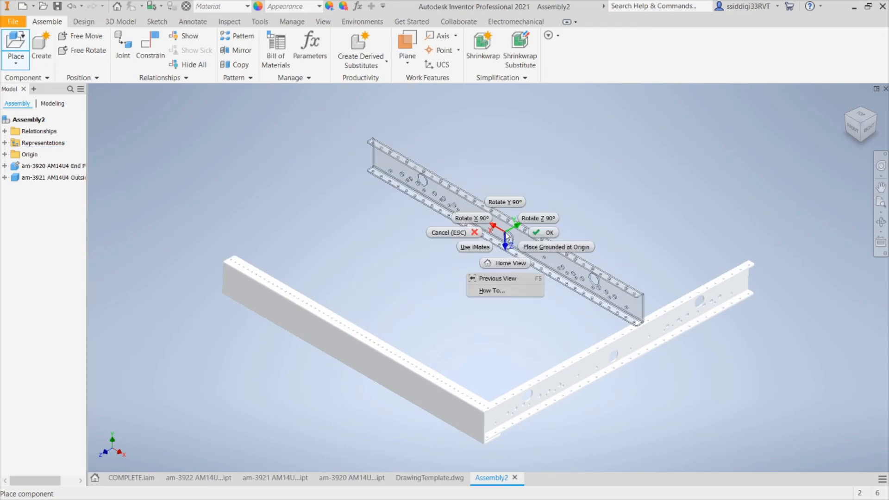
left_click(538, 218)
left_click(444, 201)
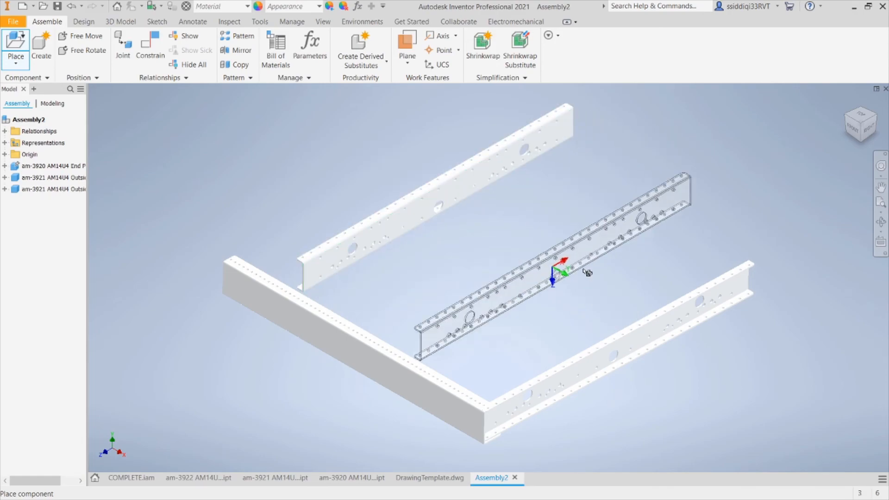
key("Escape")
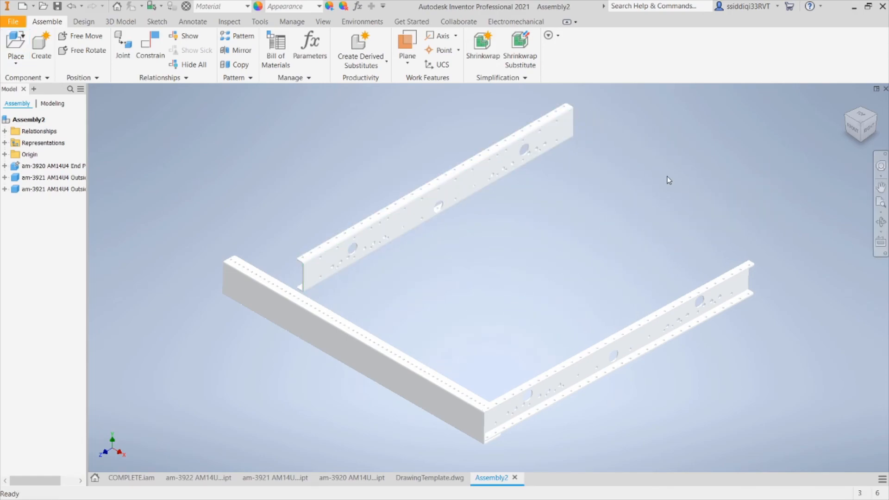
Step: Apply a flush constraint with 0.000 in offset between the top flange faces of the second outside plate and the end plate
left_click(146, 41)
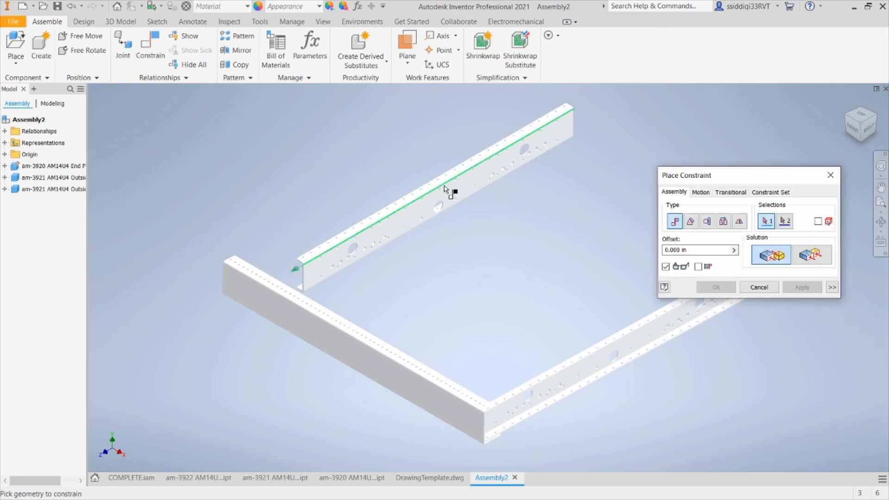
scroll(389, 252, "up", 3)
left_click(157, 192)
scroll(155, 191, "down", 3)
scroll(137, 263, "up", 3)
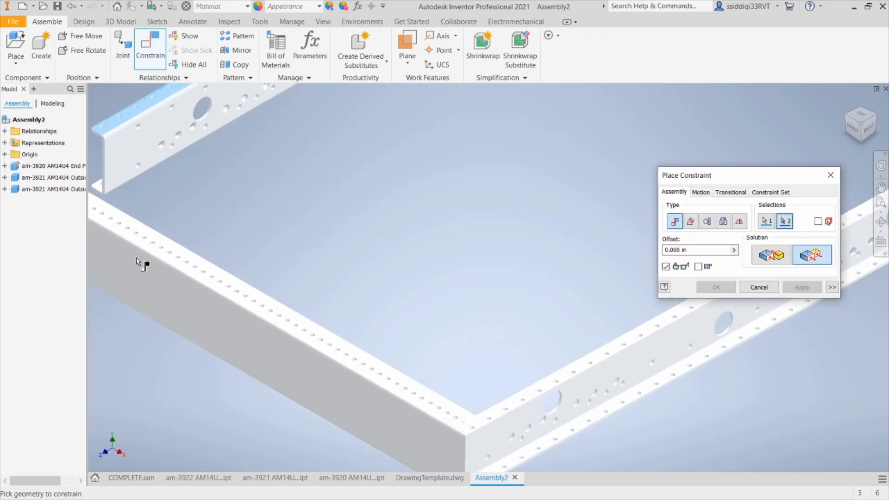
left_click(149, 240)
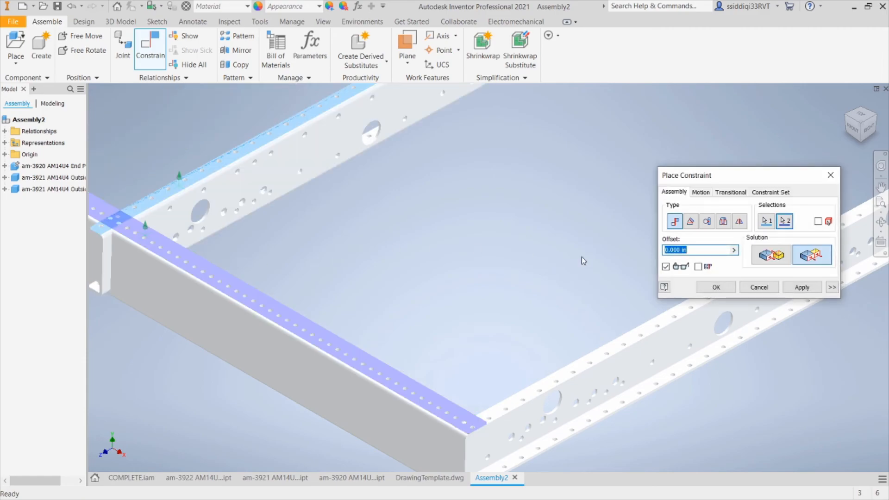
left_click(813, 291)
scroll(468, 206, "down", 4)
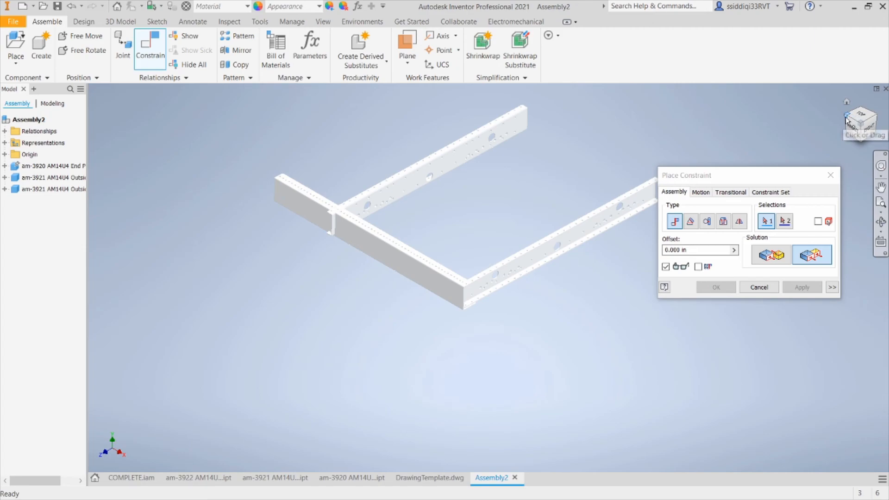
left_click(764, 286)
Step: Move the second outside plate clear of the end plate, and mate its web end face to the end plate's inner web face with 0.000 in offset
left_click_drag(449, 167, 473, 144)
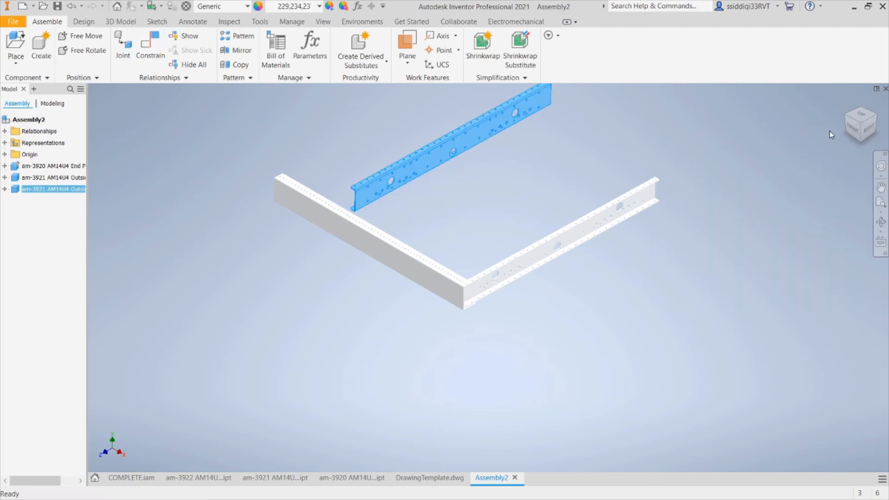
left_click(150, 47)
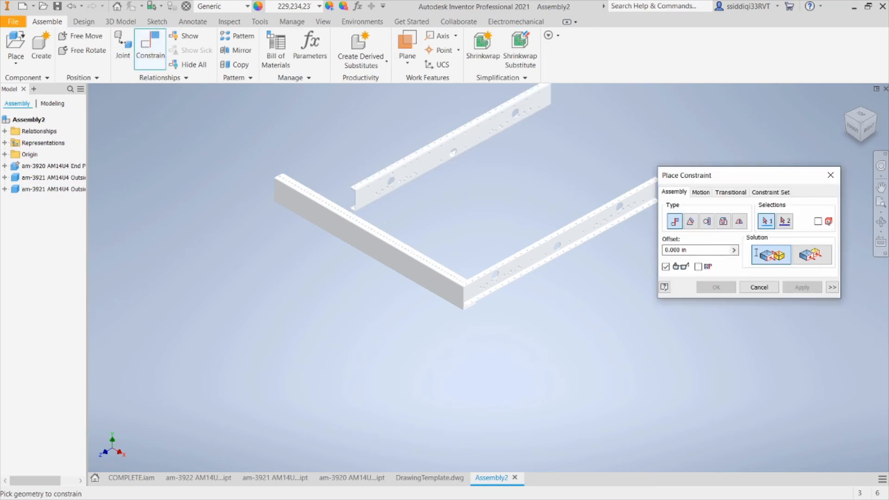
scroll(376, 186, "down", 6)
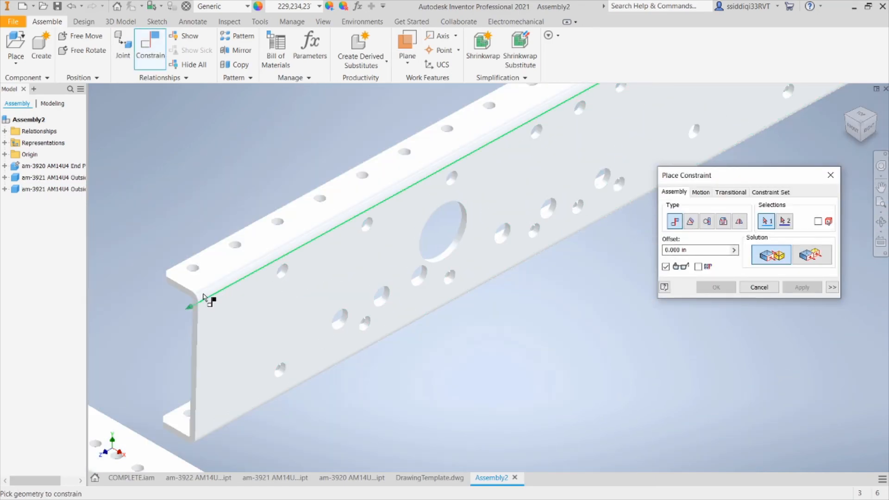
scroll(190, 313, "down", 5)
left_click(210, 319)
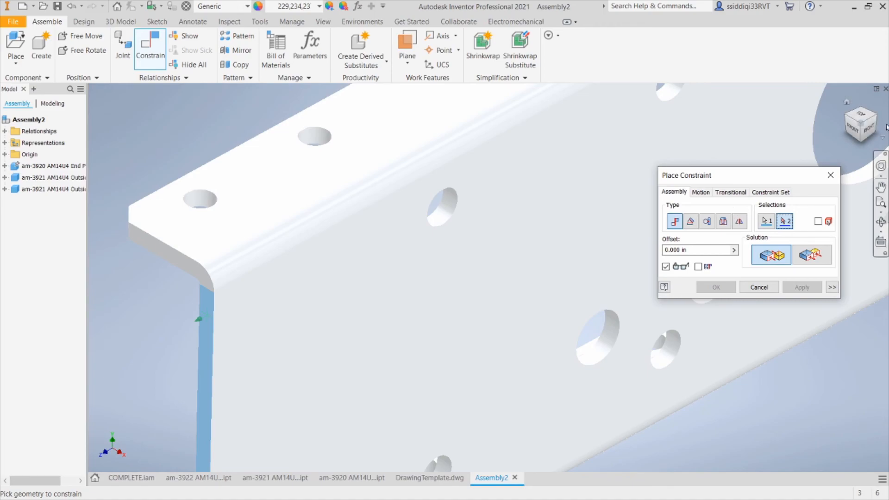
scroll(592, 209, "up", 10)
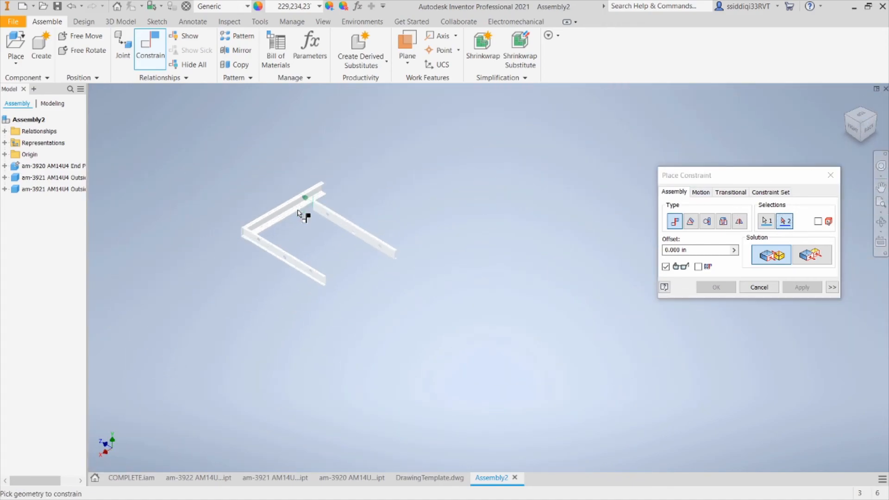
scroll(301, 215, "down", 5)
scroll(287, 135, "up", 2)
left_click(283, 132)
scroll(283, 131, "up", 5)
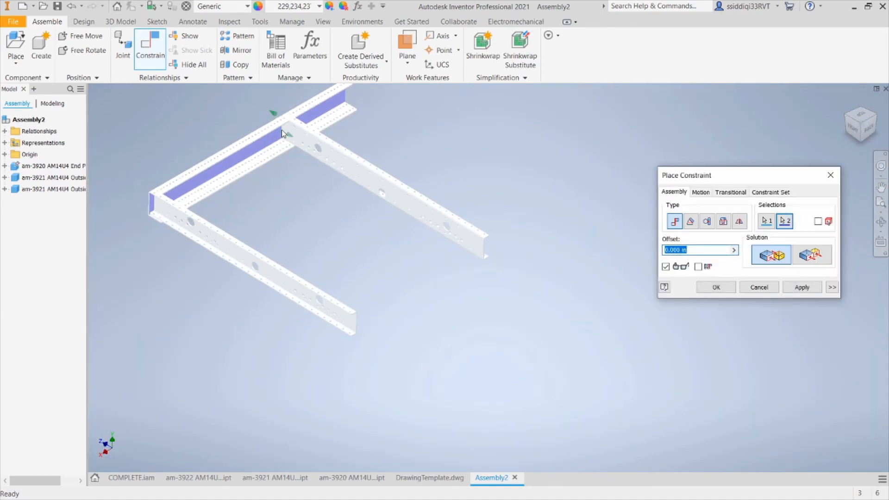
left_click(814, 287)
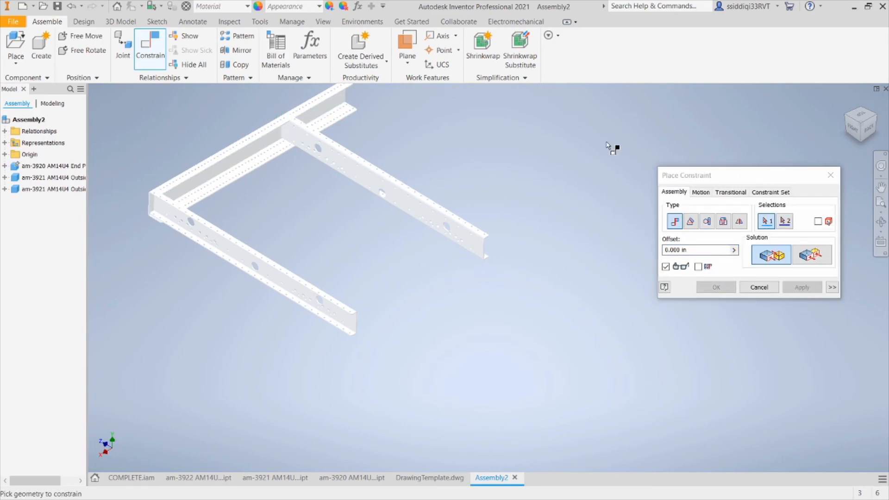
Step: Apply a flush constraint with 0.000 in offset between the second outside plate's long outer flange edge and the end plate's far flange end edge
scroll(562, 250, "down", 10)
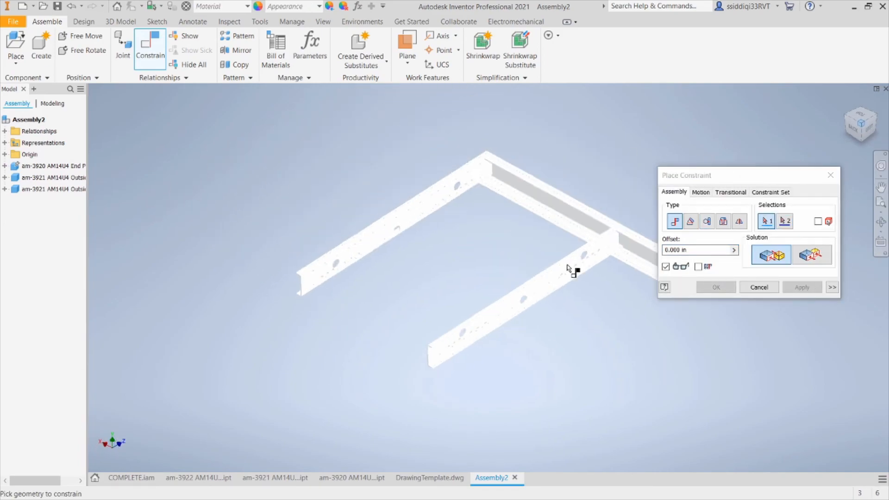
left_click(811, 254)
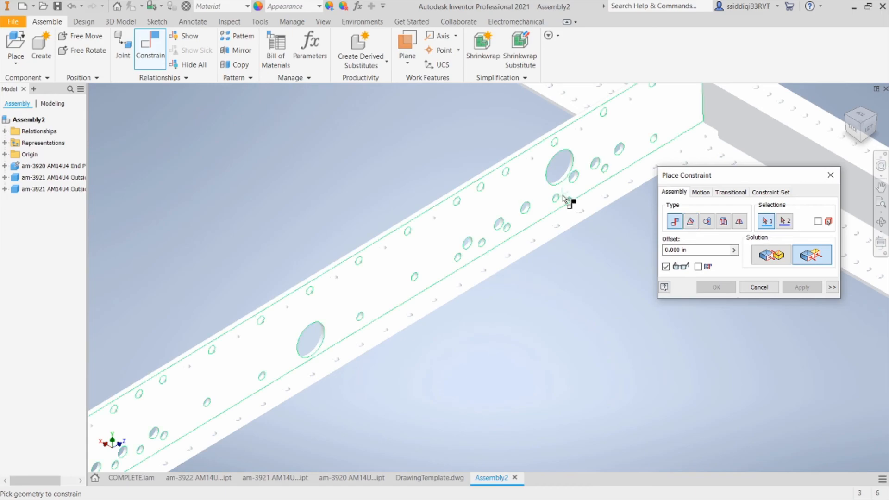
scroll(570, 201, "down", 5)
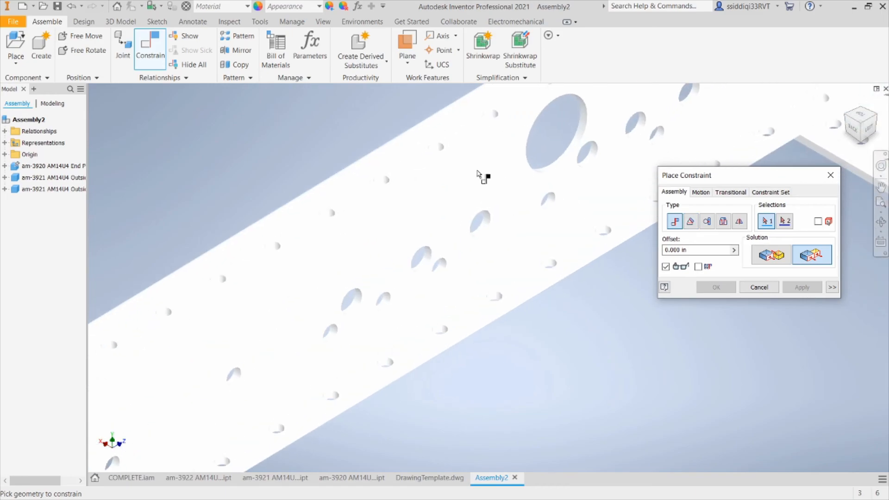
left_click(438, 172)
scroll(514, 225, "up", 5)
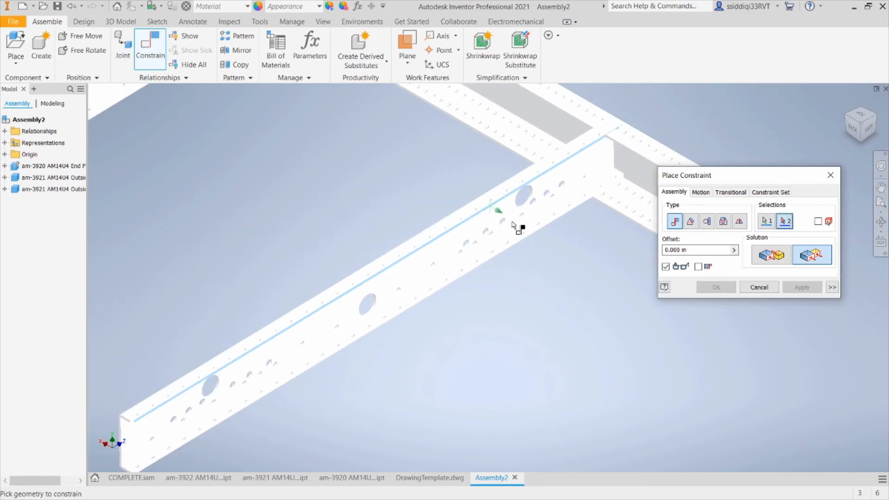
left_click_drag(747, 183, 403, 126)
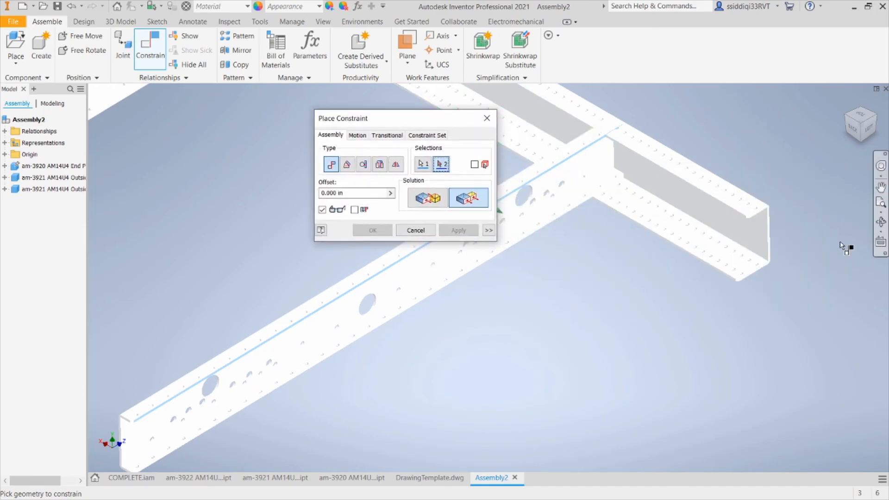
scroll(760, 226, "down", 4)
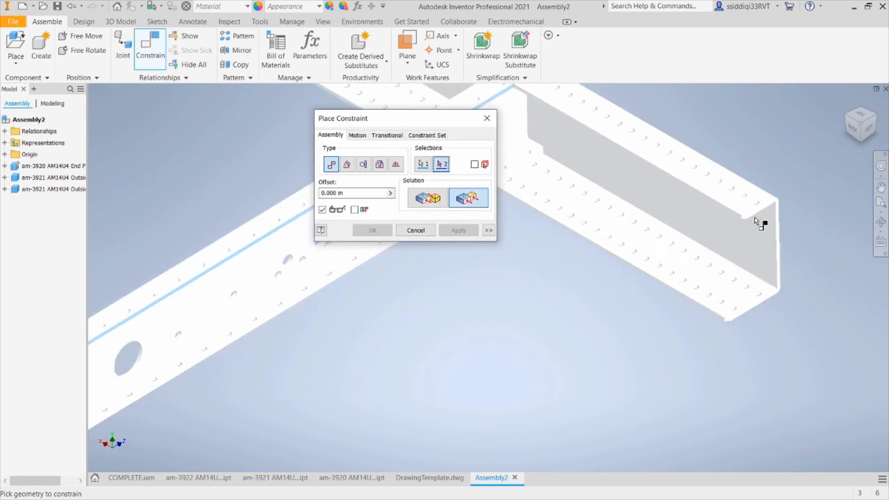
left_click(759, 217)
scroll(772, 253, "up", 3)
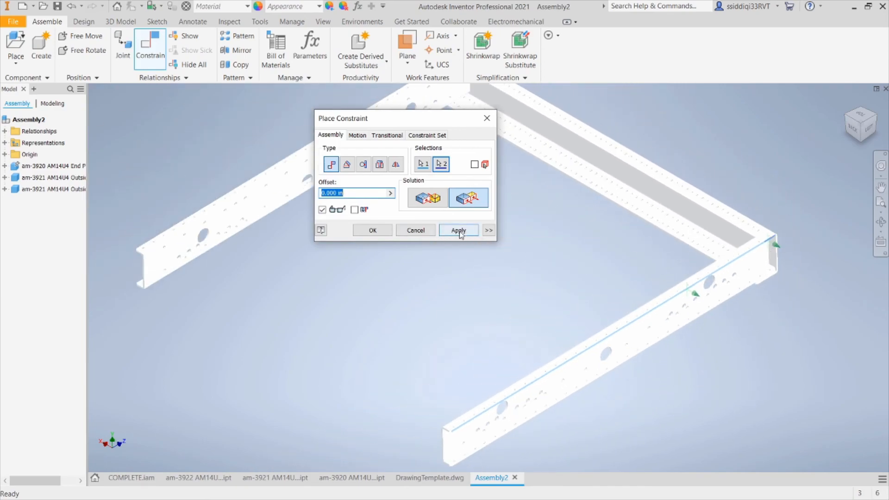
left_click(459, 231)
left_click(486, 118)
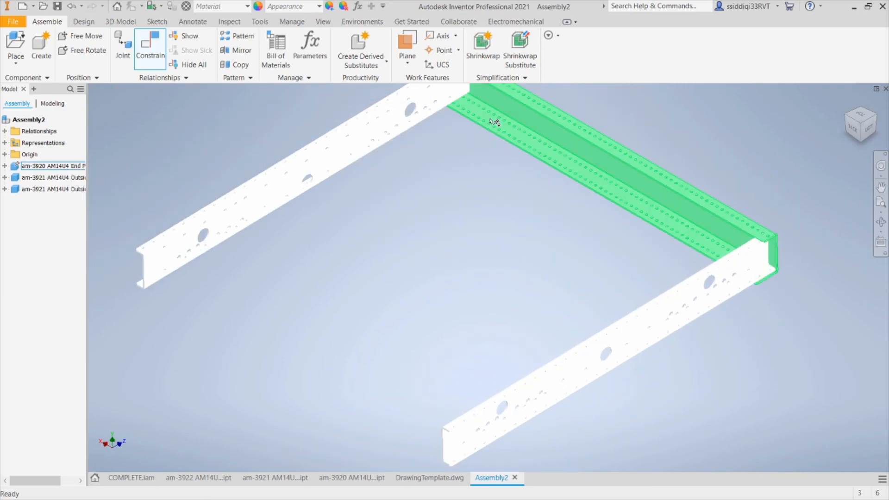
Step: Place a second am-3920 AM14U4 End Plate.ipt near the outside plates' free ends, rotated three times 90° about X and twice 90° about Z
left_click(857, 109)
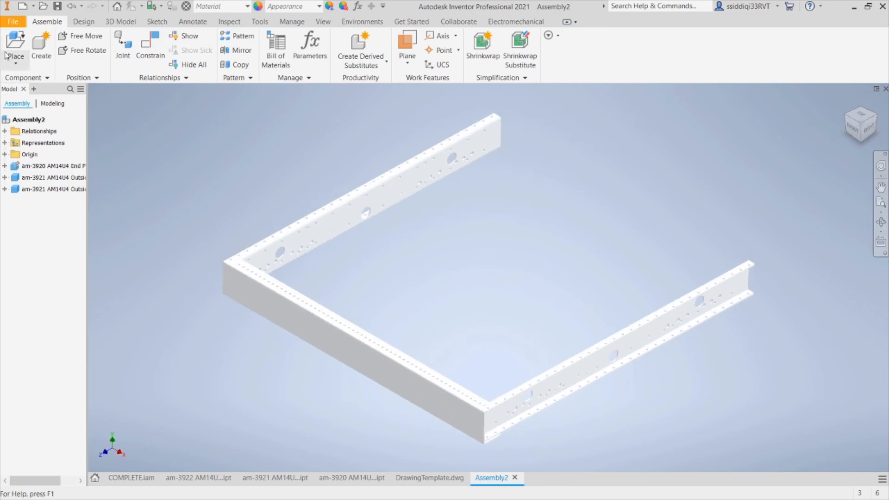
left_click(11, 52)
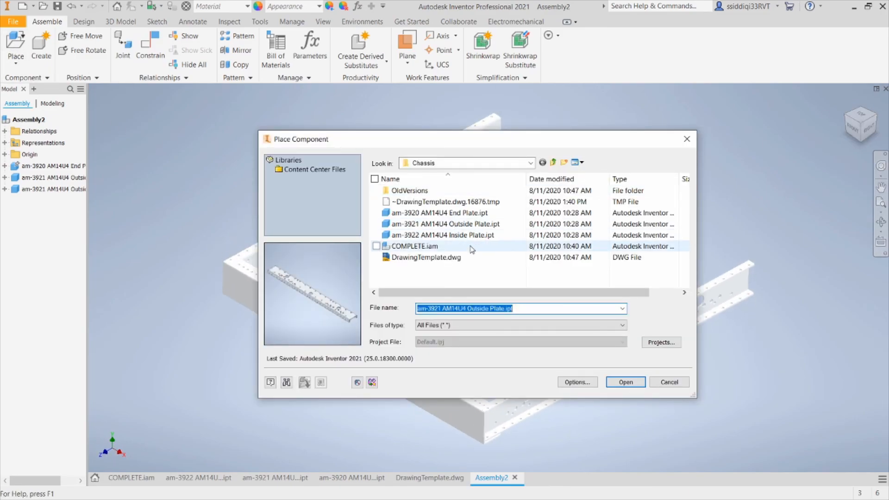
left_click(491, 213)
left_click(626, 382)
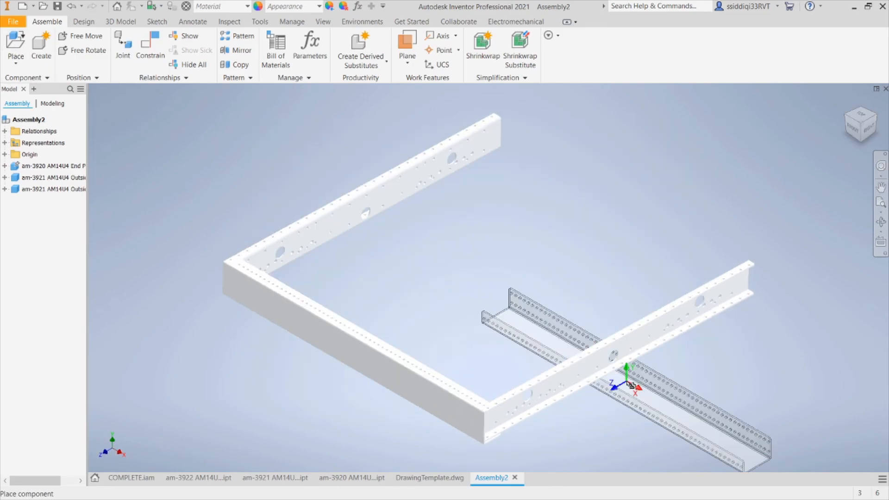
right_click(636, 205)
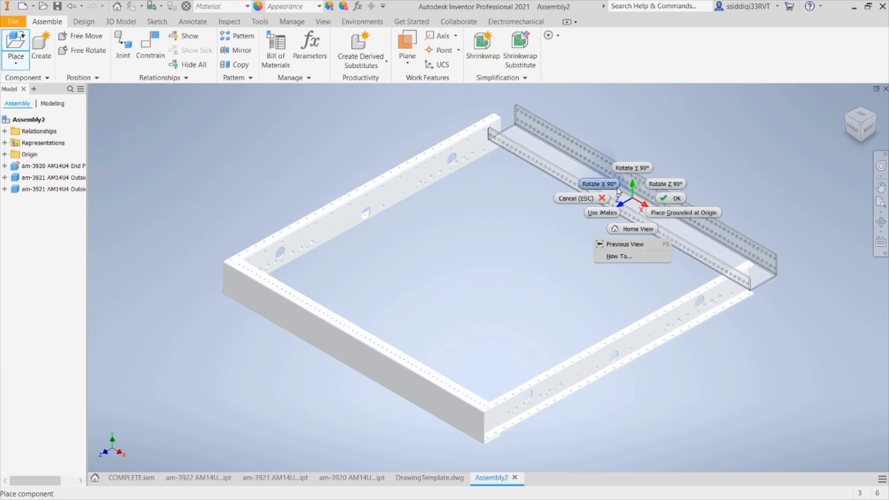
left_click(619, 190)
right_click(651, 187)
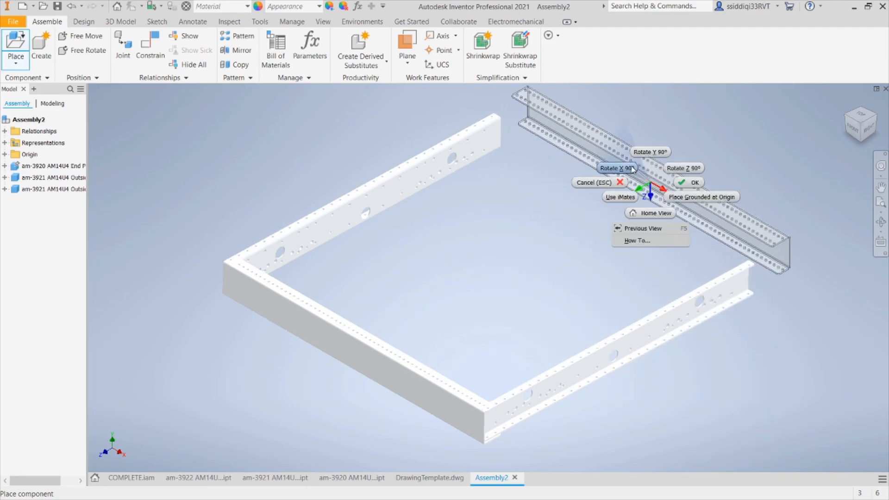
left_click(634, 169)
right_click(632, 174)
left_click(609, 157)
right_click(632, 179)
left_click(665, 165)
right_click(673, 168)
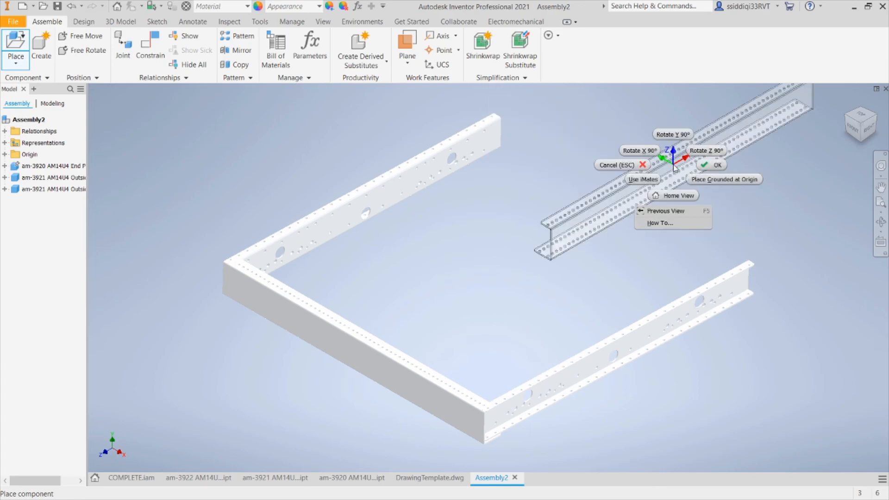
left_click(706, 151)
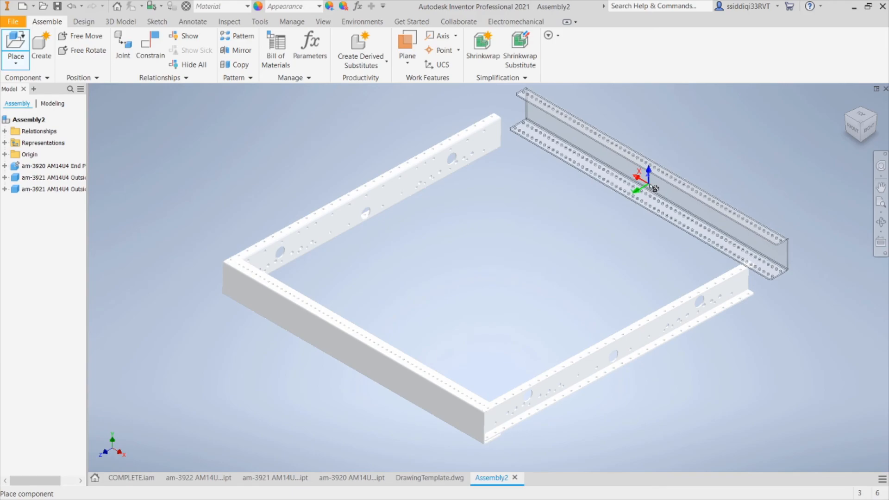
left_click(653, 187)
key("Escape")
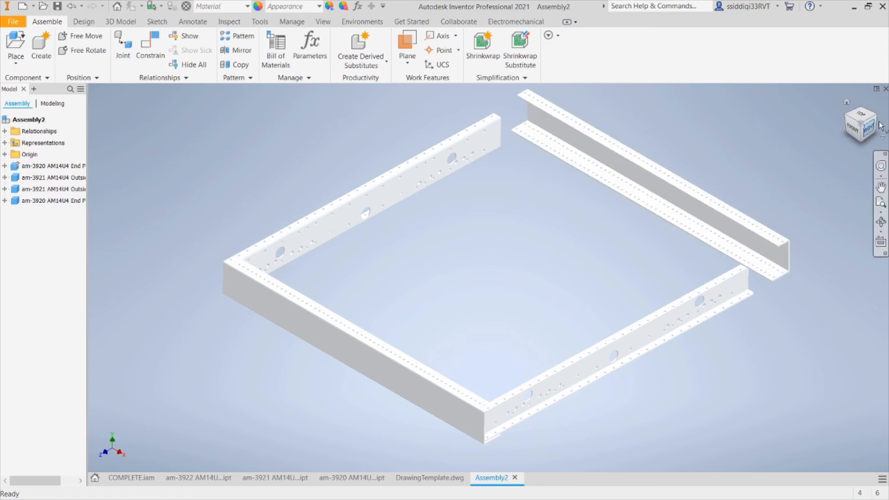
Step: Apply a flush constraint with 0.000 in offset between the top flange faces of the outside plate and the second end plate
left_click(876, 118)
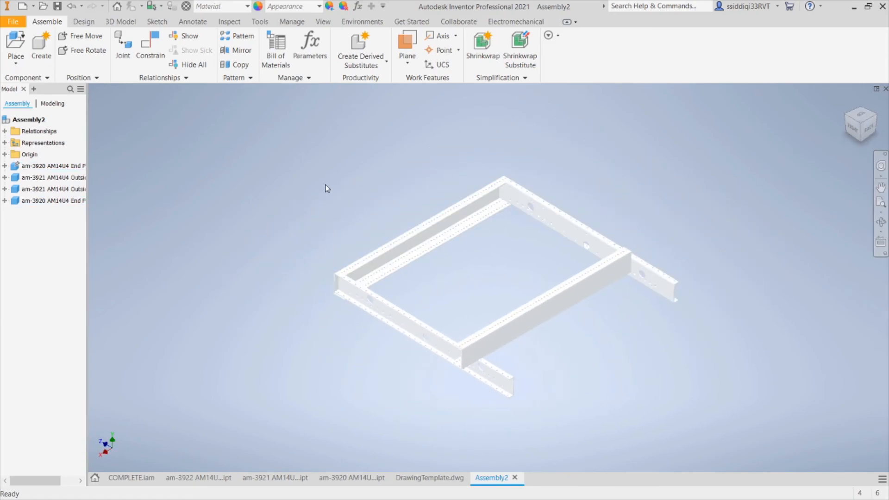
left_click(150, 48)
left_click(468, 195)
scroll(469, 357, "up", 5)
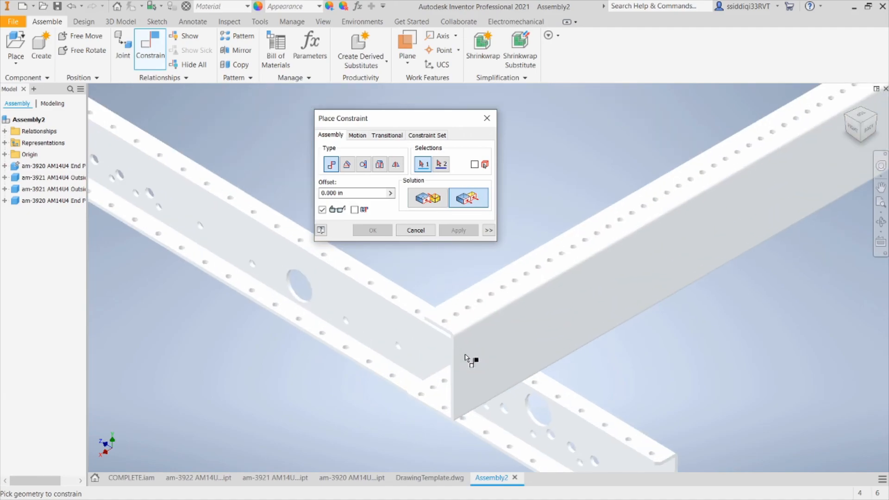
left_click(410, 304)
left_click(473, 310)
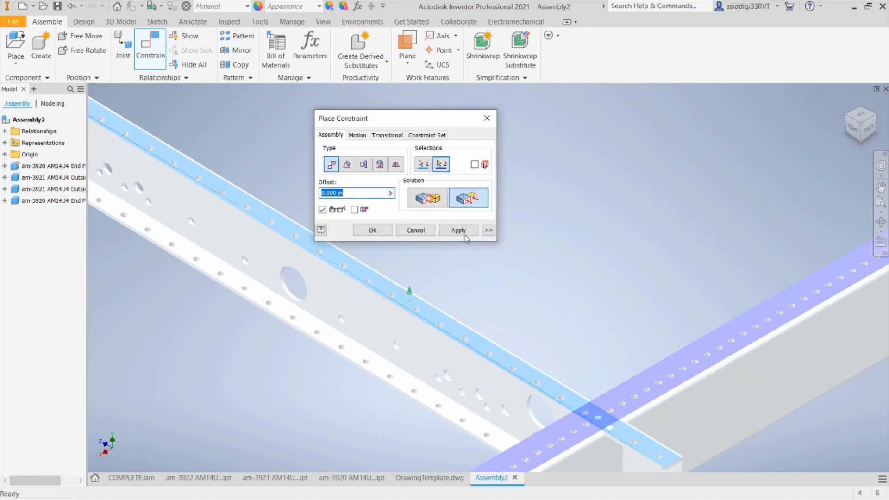
left_click(458, 230)
scroll(562, 411, "down", 5)
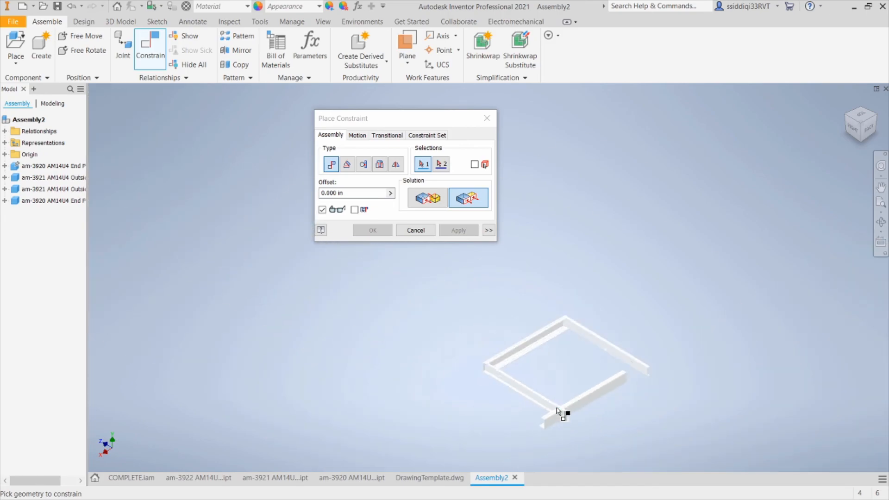
scroll(539, 437, "up", 6)
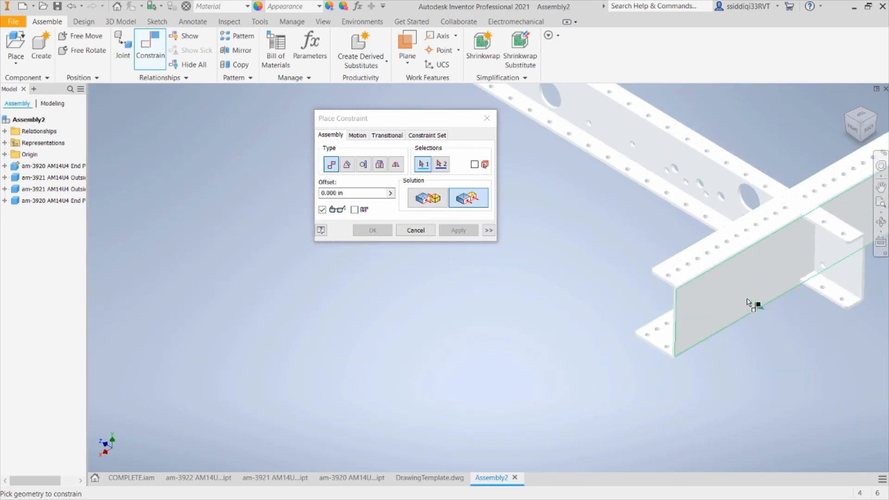
scroll(774, 277, "down", 4)
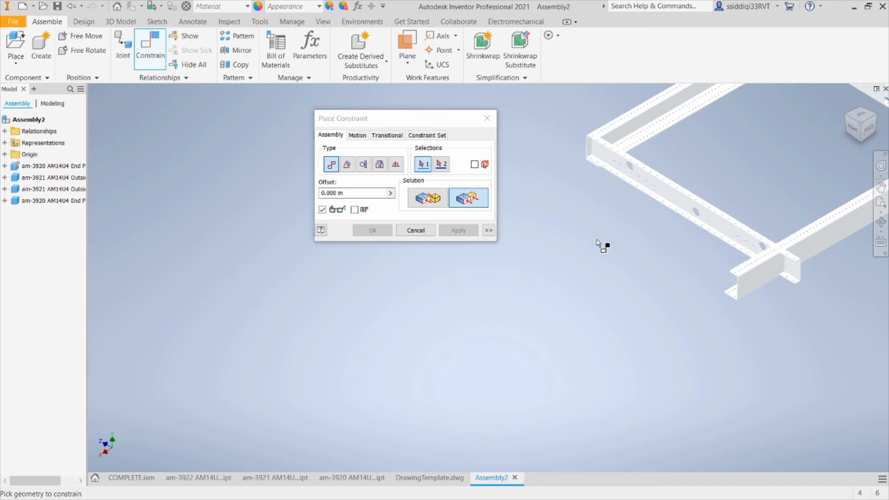
left_click(424, 192)
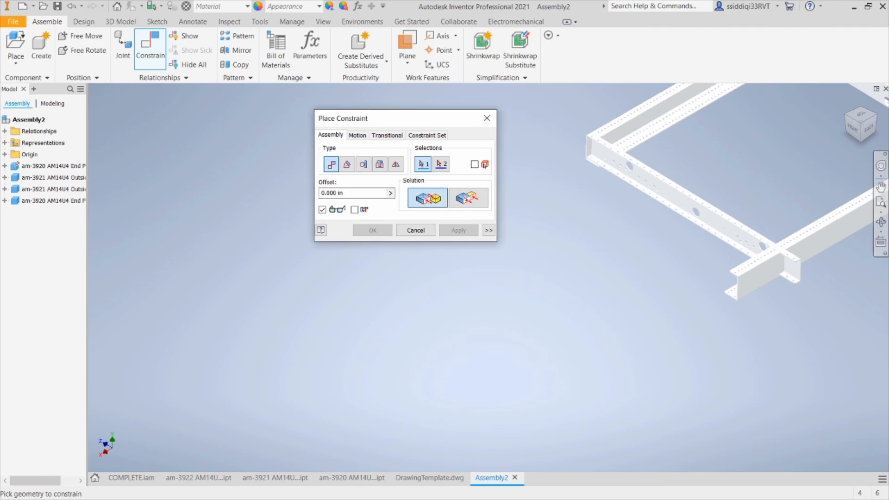
scroll(882, 302, "up", 5)
scroll(882, 302, "down", 2)
scroll(559, 291, "up", 2)
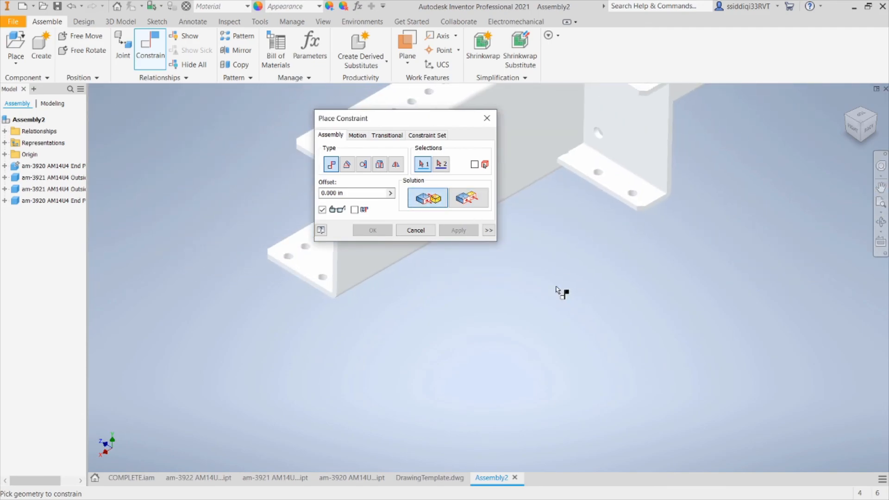
scroll(332, 275, "up", 1)
left_click(345, 296)
scroll(347, 295, "down", 3)
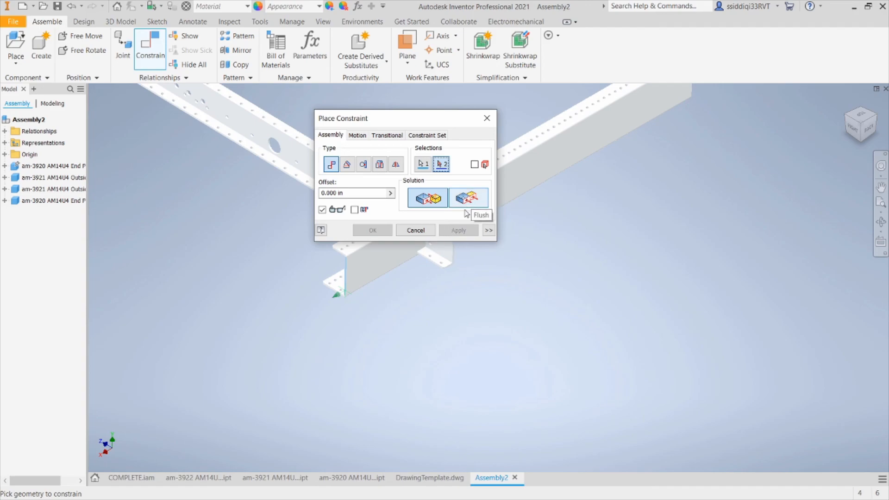
left_click(415, 230)
Step: Mate the outside plate's flange end face to the second end plate's inner web face with 0.000 in offset
scroll(590, 196, "down", 3)
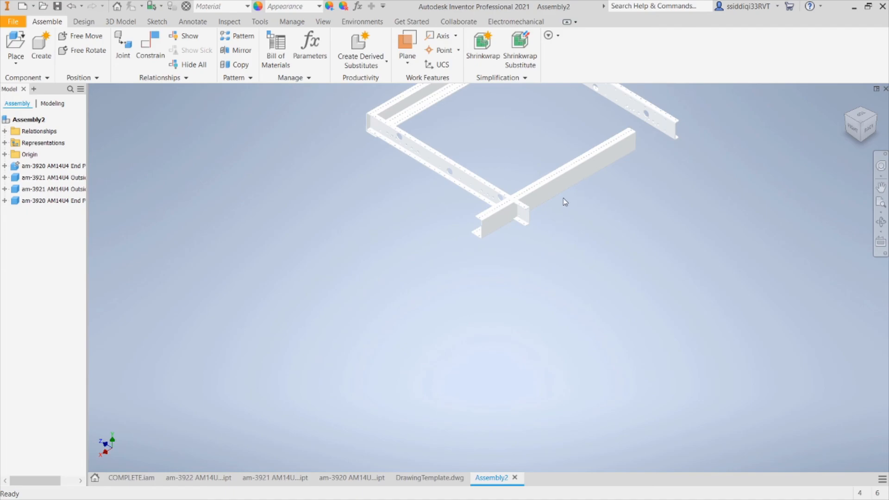
scroll(538, 219, "up", 5)
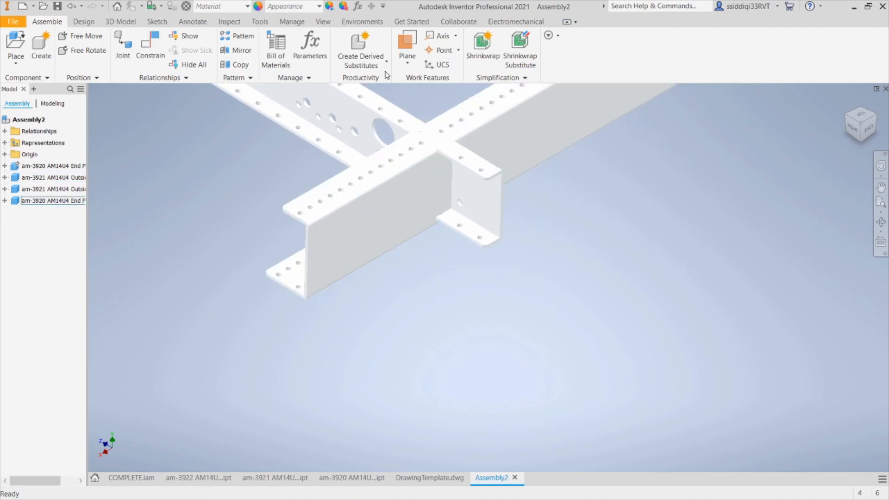
left_click(149, 46)
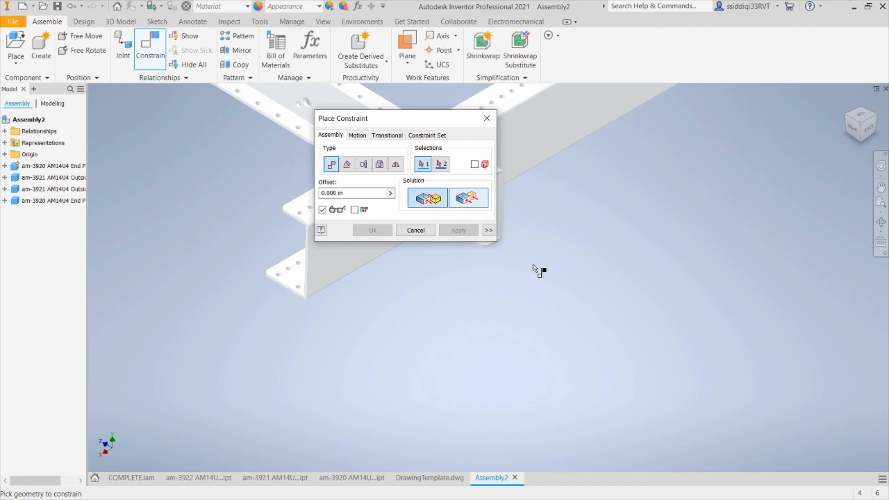
scroll(537, 270, "down", 2)
scroll(537, 270, "up", 5)
left_click(296, 175)
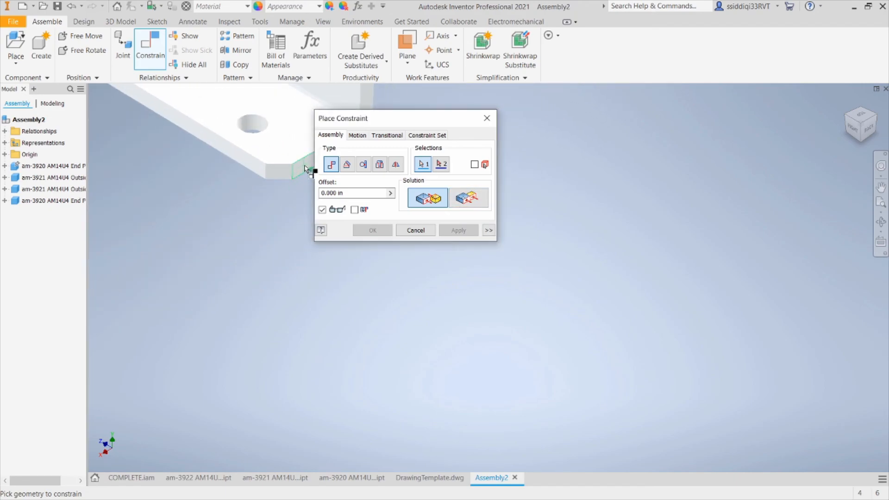
scroll(292, 239, "down", 3)
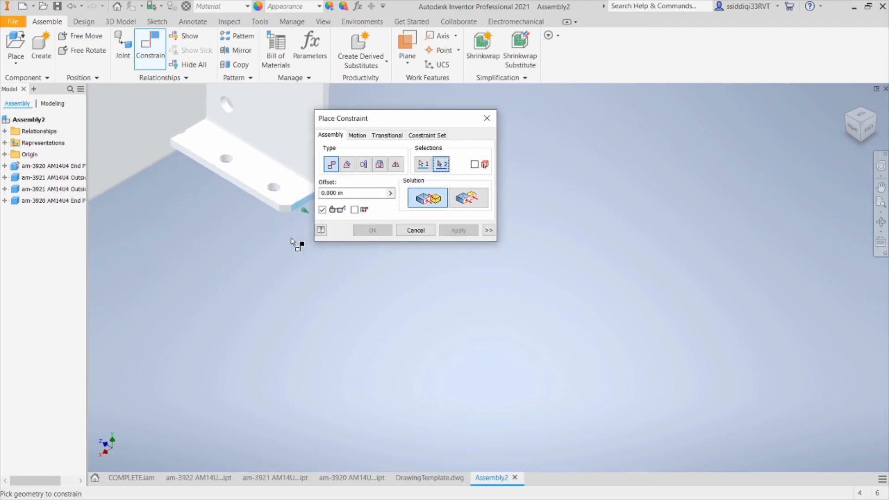
left_click(846, 117)
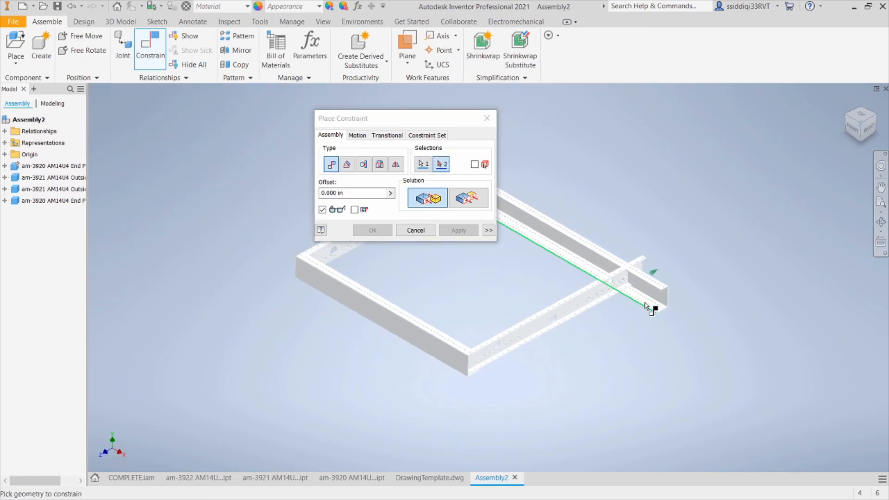
scroll(653, 301, "up", 3)
left_click(644, 278)
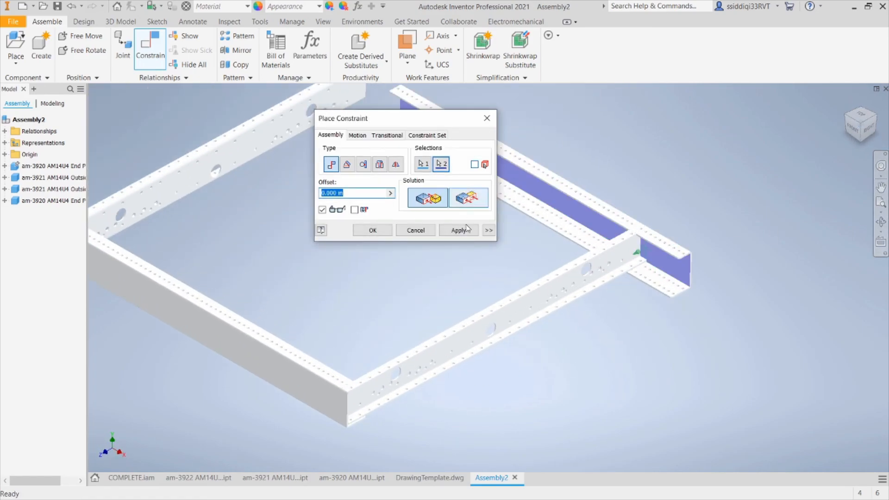
left_click(469, 230)
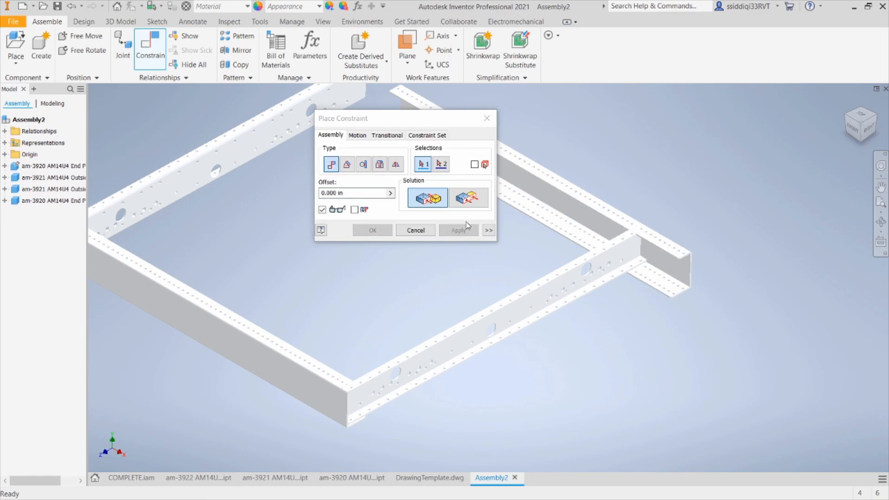
Step: Try to apply a flush constraint between the second end plate's top flange end edge and the outside plate's top flange face
scroll(734, 263, "up", 5)
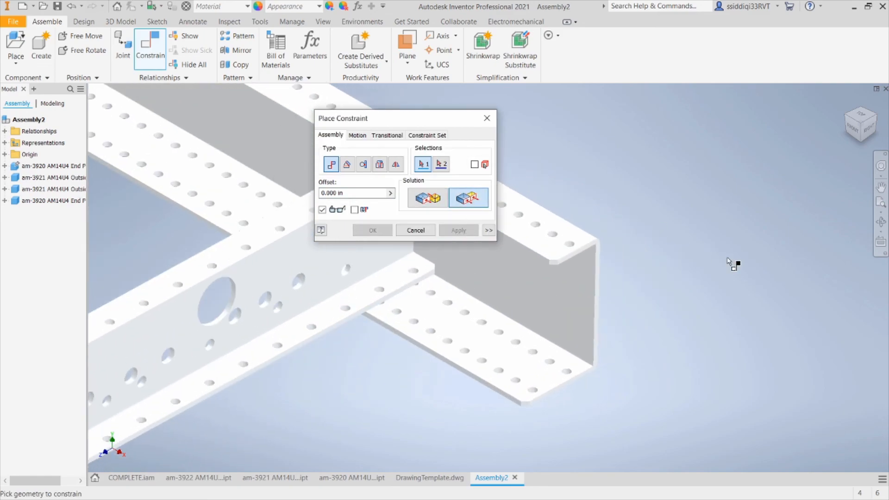
scroll(561, 270, "up", 3)
left_click(565, 262)
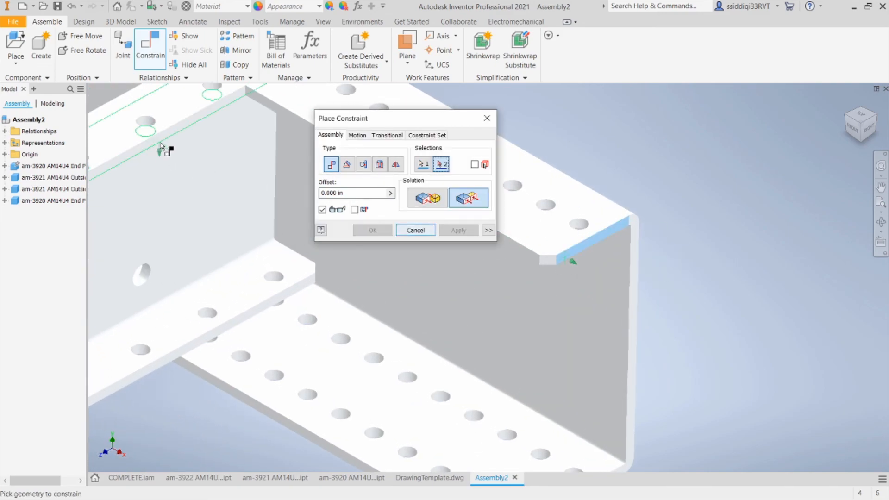
left_click(162, 142)
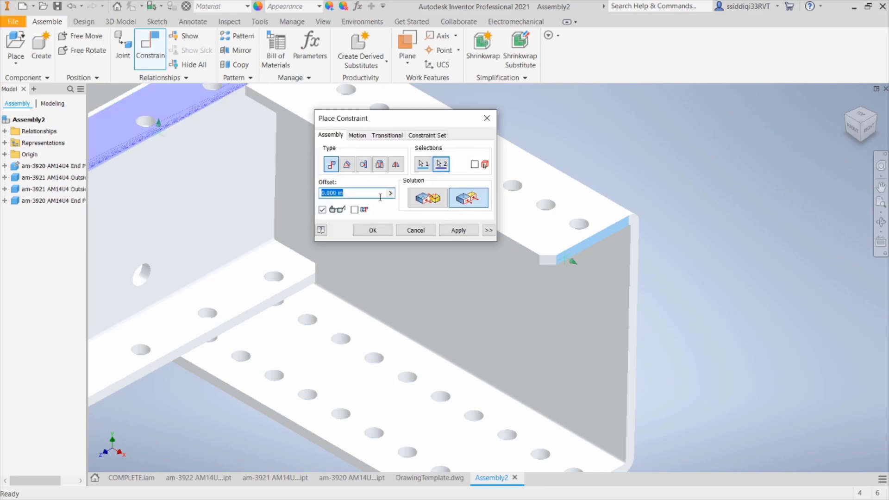
left_click(463, 231)
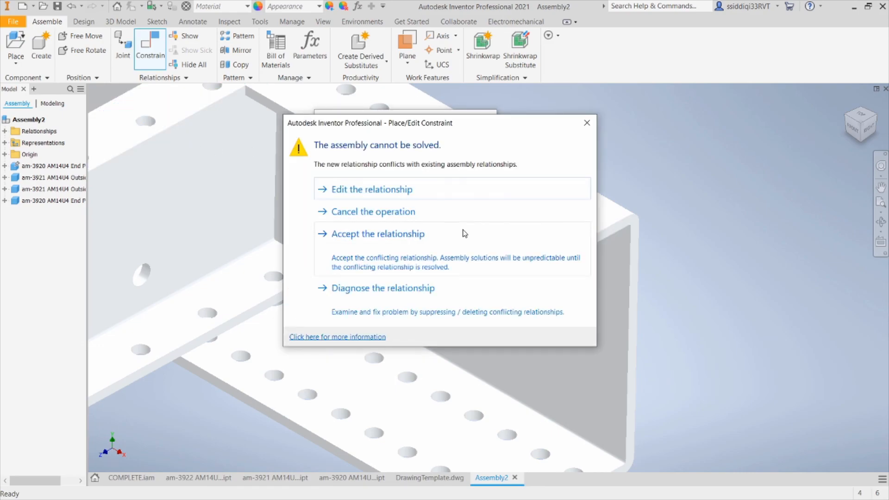
left_click(587, 124)
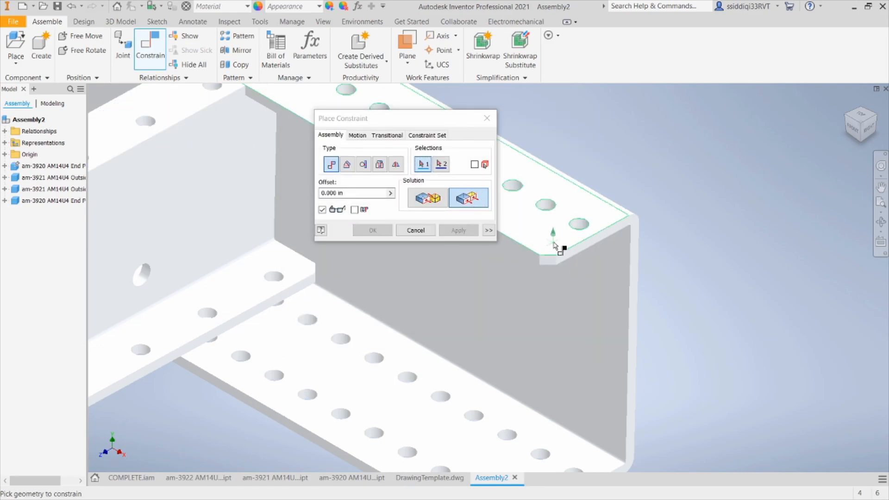
Step: Try a flush constraint with 0.000 in offset between the second end plate's top flange end edge and the outside plate's outward web face
left_click(585, 253)
scroll(600, 351, "up", 5)
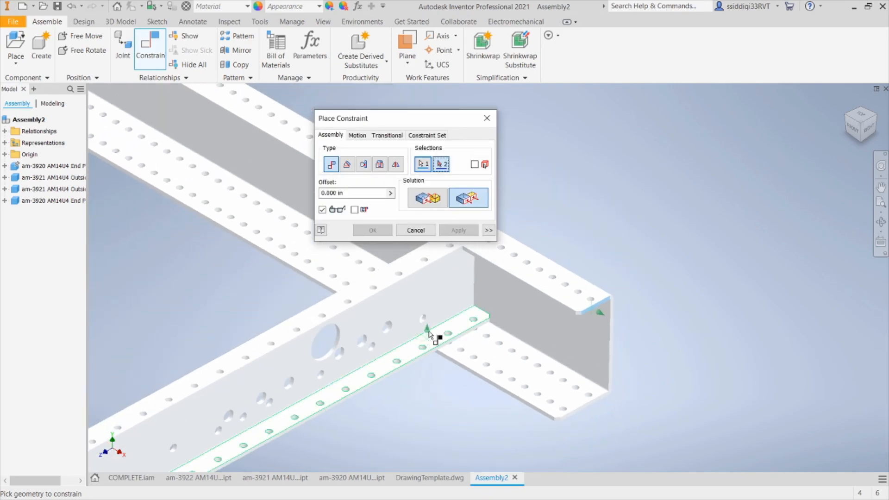
left_click(446, 300)
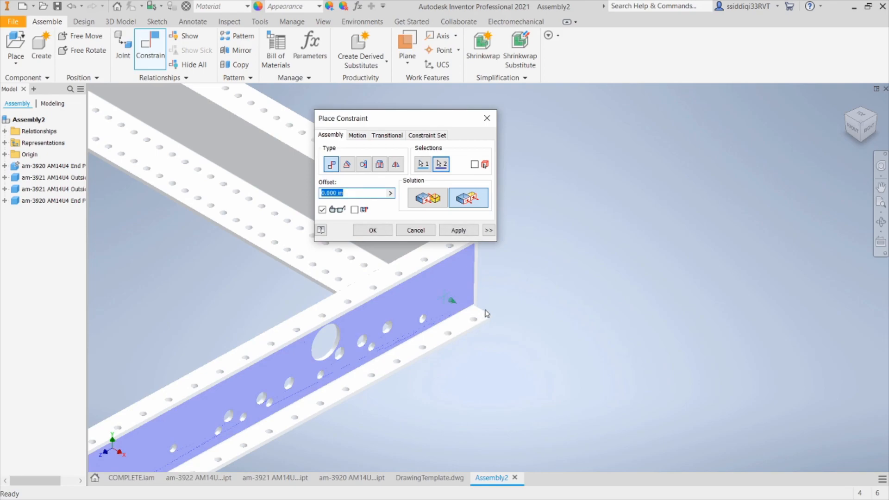
key("Return")
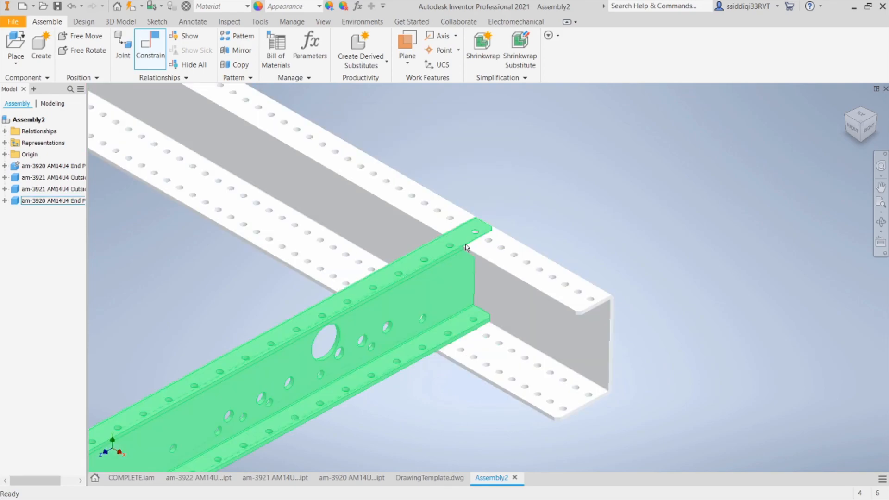
left_click(142, 50)
left_click(470, 200)
scroll(657, 335, "up", 3)
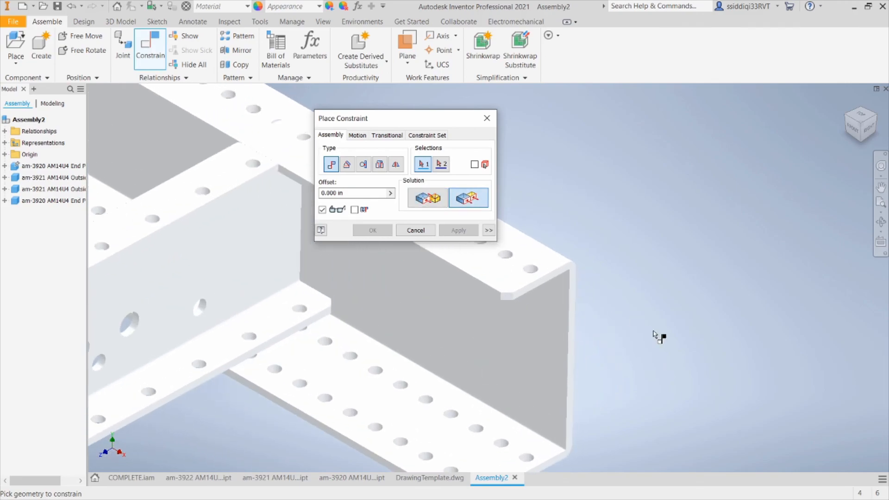
left_click(535, 289)
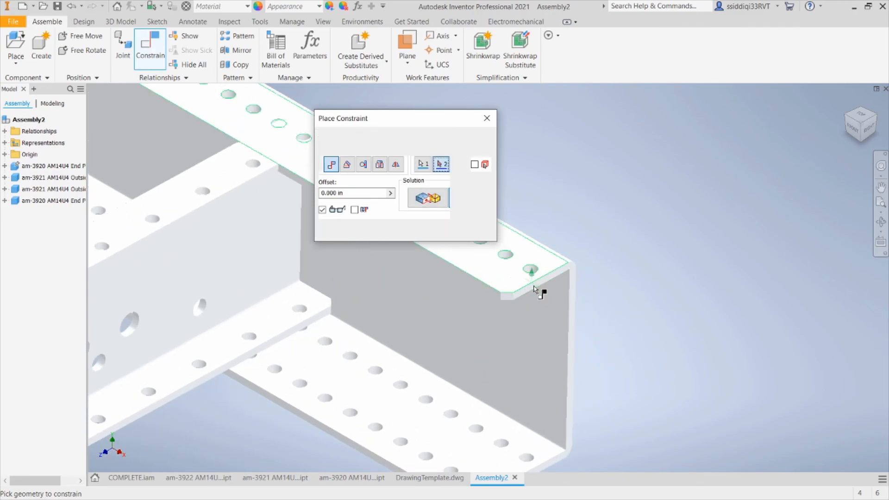
left_click(233, 199)
left_click(431, 235)
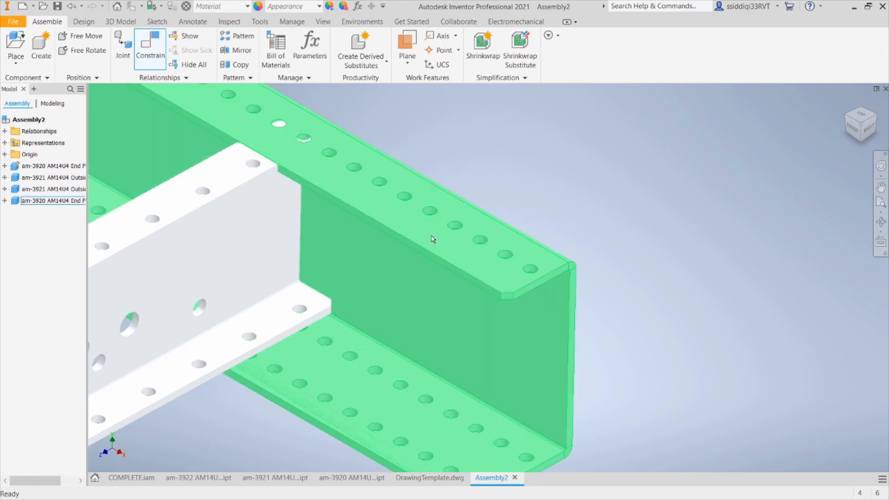
Step: Apply a flush constraint with 0.000 in offset between the second end plate's web end face and the outside plate's bottom flange edge face
left_click(150, 46)
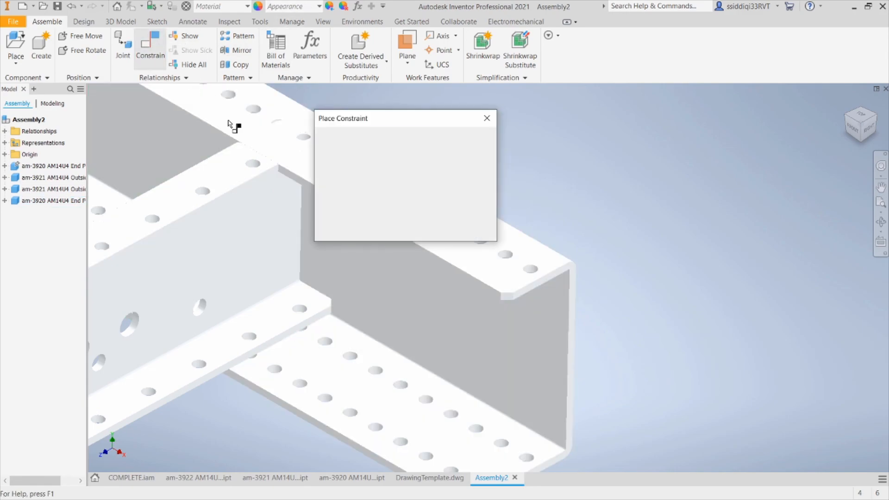
left_click(472, 200)
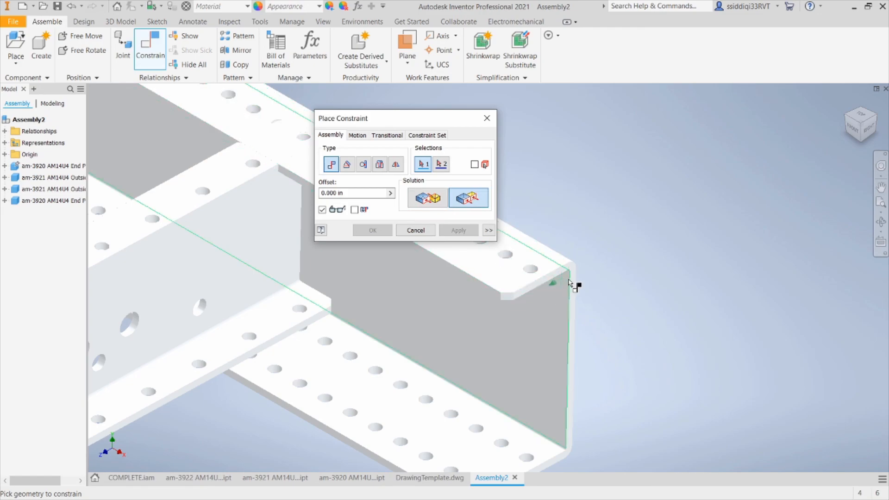
left_click(578, 290)
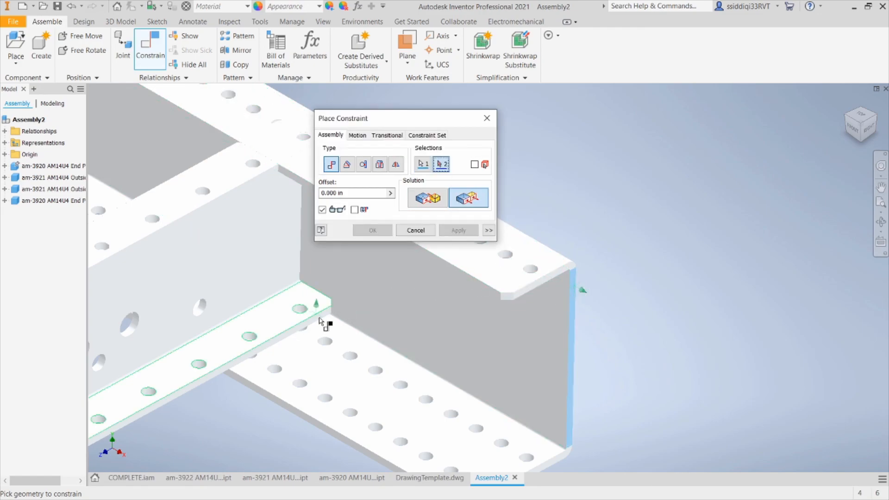
left_click(320, 321)
left_click(451, 232)
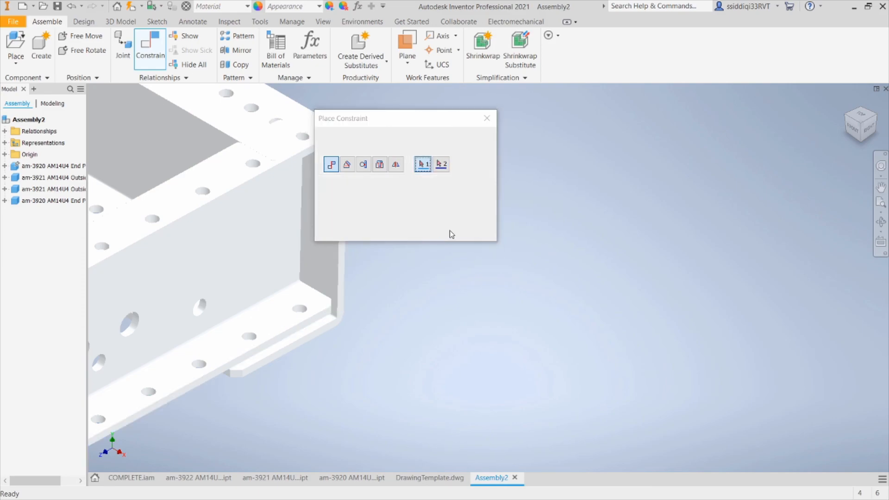
left_click(487, 119)
Step: Place the am-3922 AM14U4 Inside Plate part across the frame, rotated 90° about X and 90° about Z
scroll(486, 129, "up", 6)
scroll(486, 128, "up", 4)
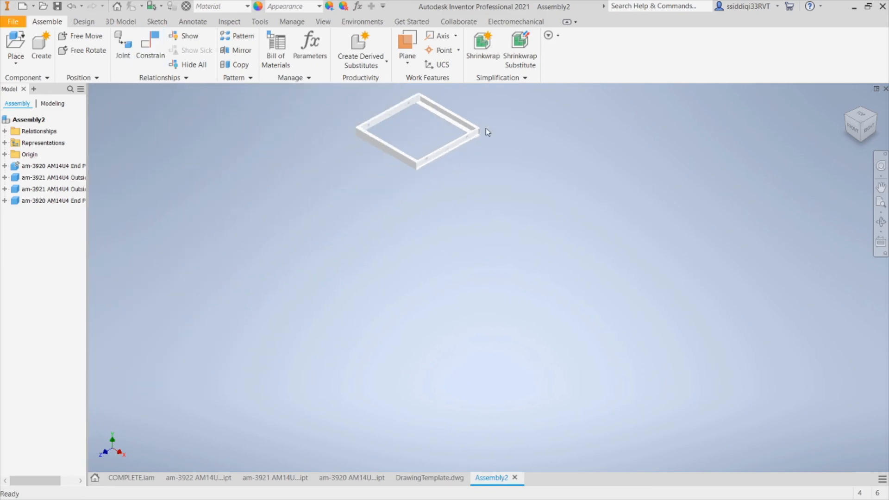
scroll(485, 128, "down", 4)
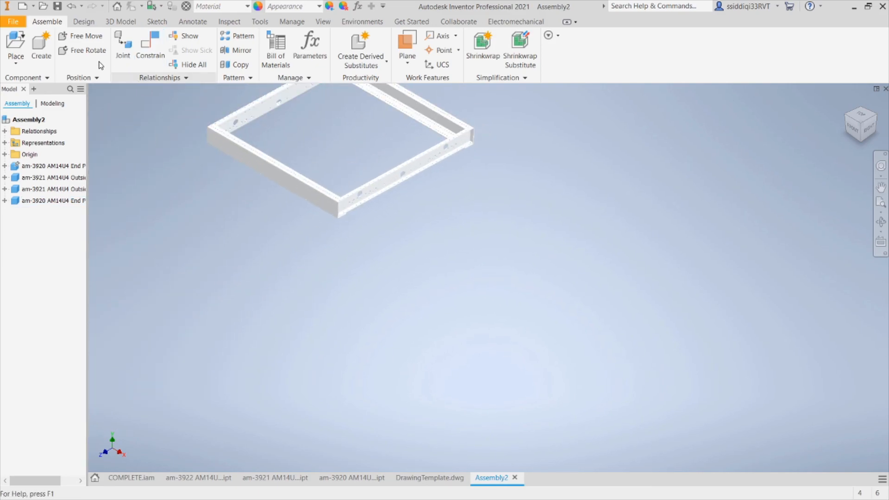
left_click(16, 46)
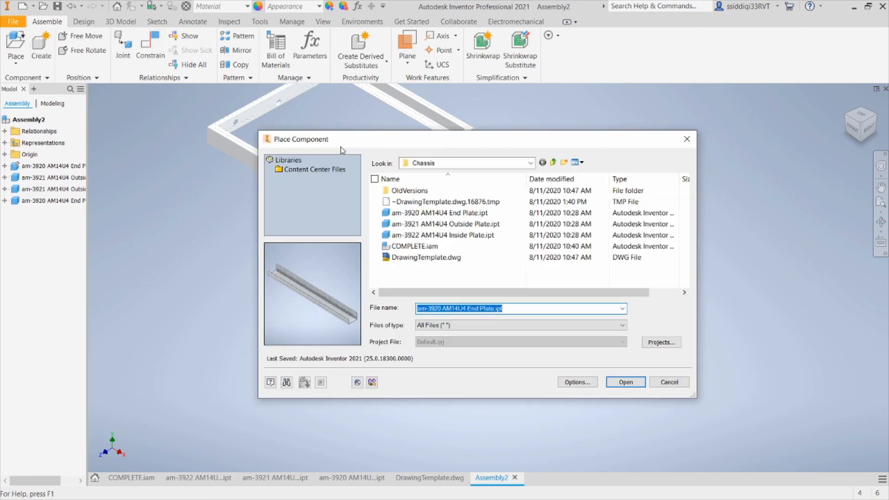
left_click(499, 235)
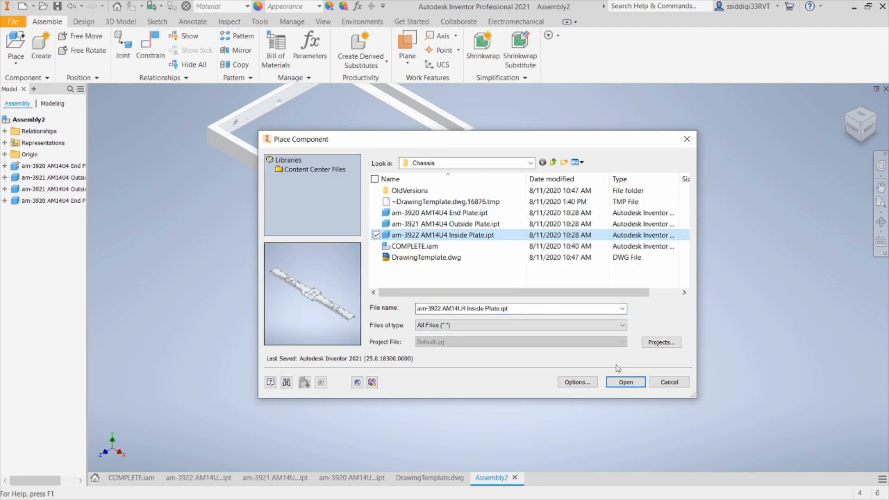
left_click(626, 382)
right_click(361, 149)
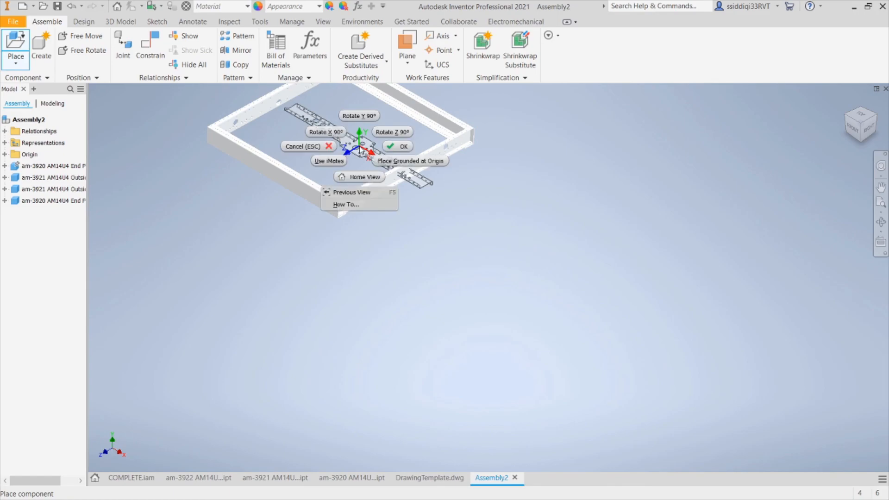
left_click(330, 132)
right_click(336, 132)
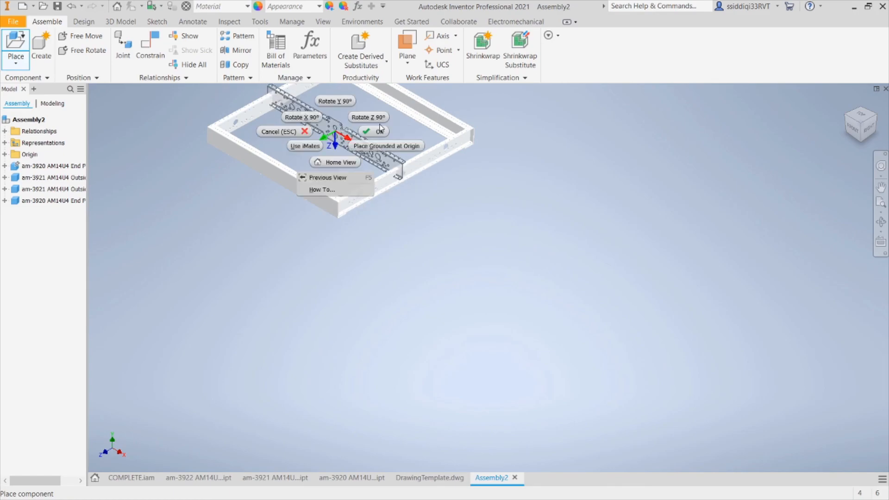
left_click(374, 117)
left_click(316, 113)
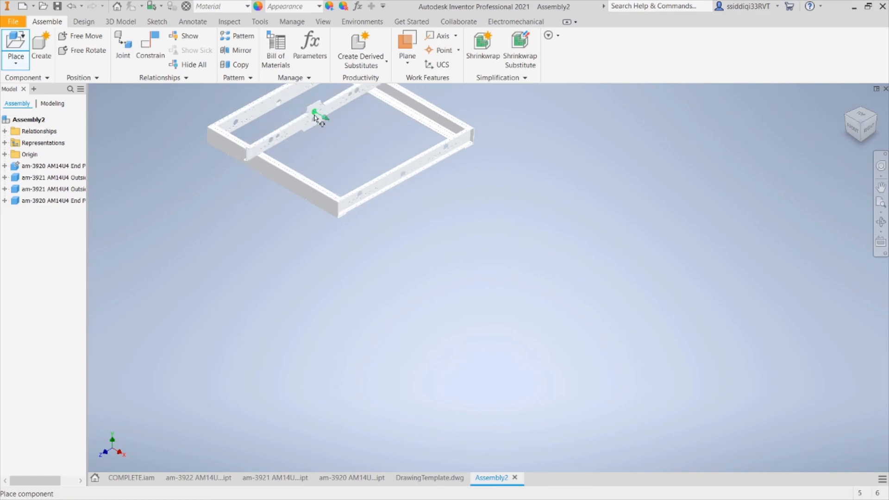
Step: Place a second inside plate parallel to the first, rotated another 180° about Z to face the opposite way, and end the placement
right_click(364, 145)
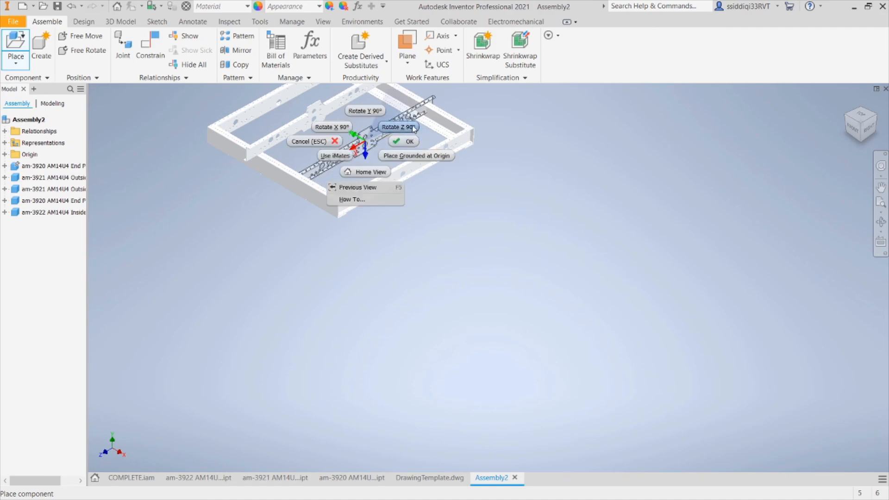
left_click(392, 129)
right_click(392, 138)
left_click(419, 124)
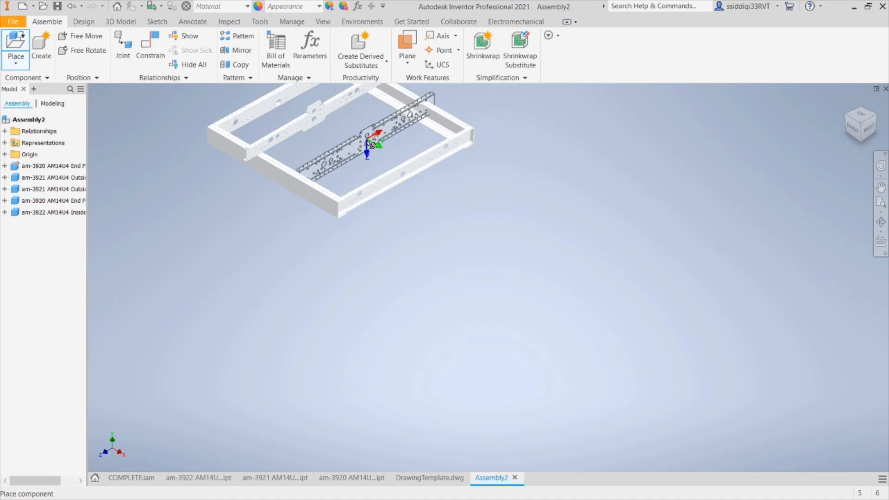
left_click(369, 145)
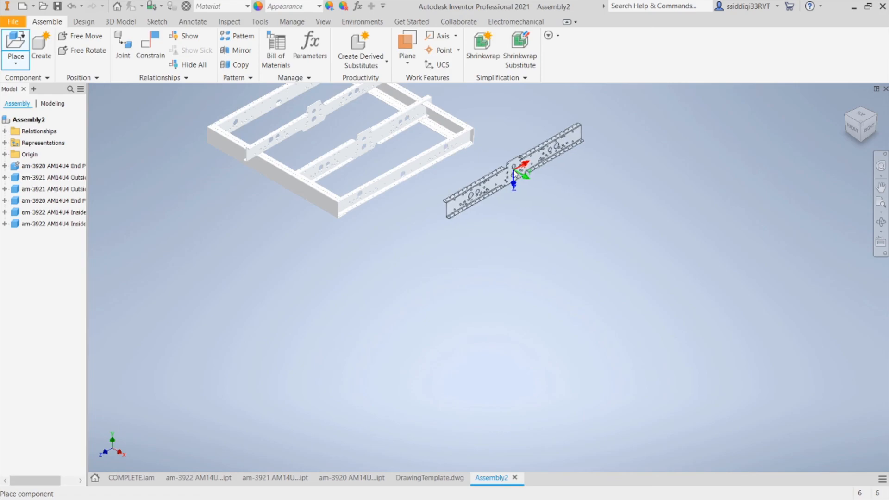
key("Escape")
Step: Apply a flush constraint with 0.000 in offset between the first inside plate's top flange face and the first end plate's top flange face
scroll(360, 129, "down", 3)
scroll(360, 129, "up", 5)
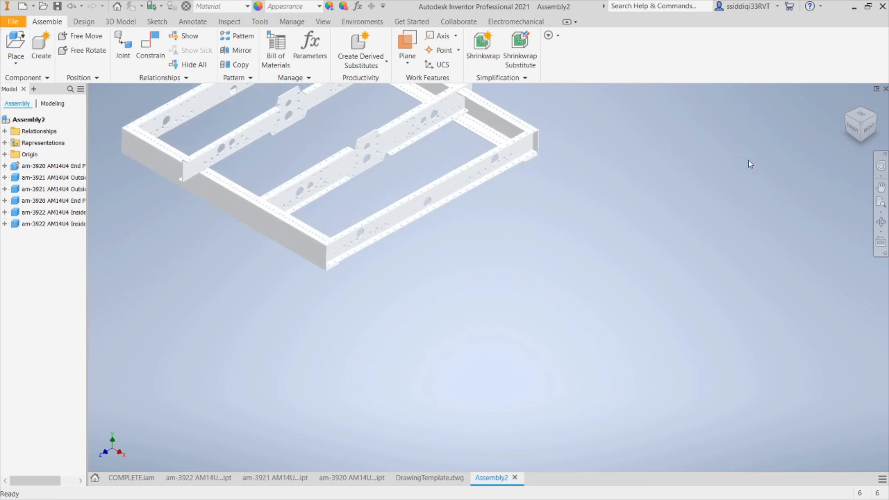
left_click(880, 187)
left_click_drag(592, 132, 686, 276)
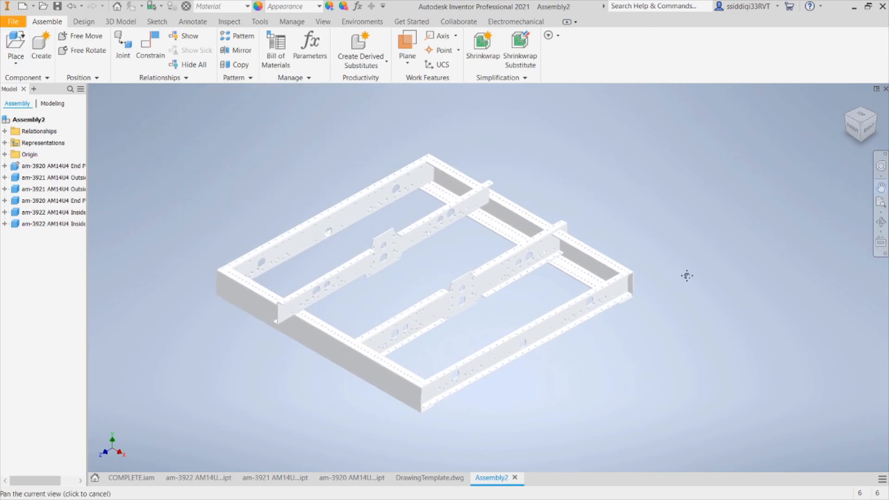
left_click(148, 52)
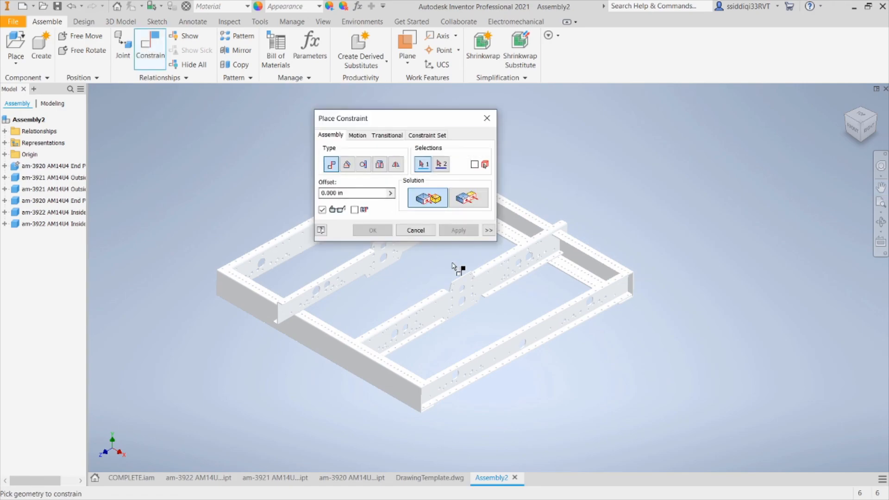
scroll(290, 297, "up", 6)
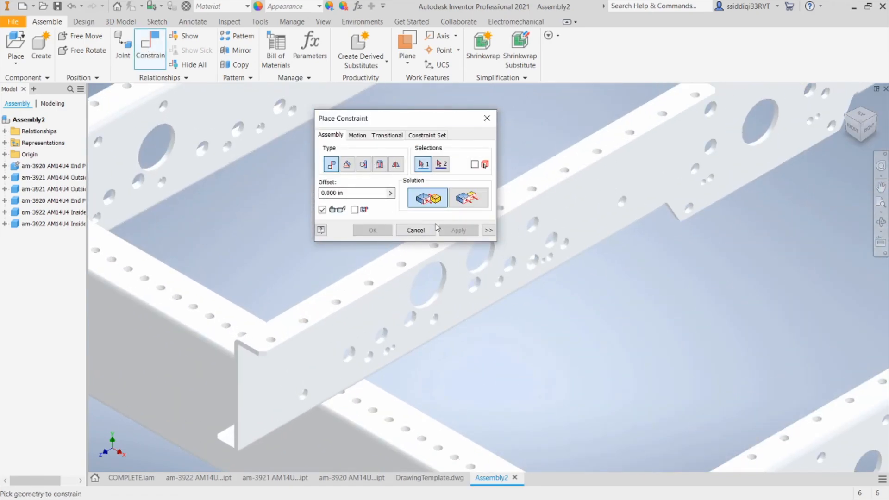
left_click(326, 306)
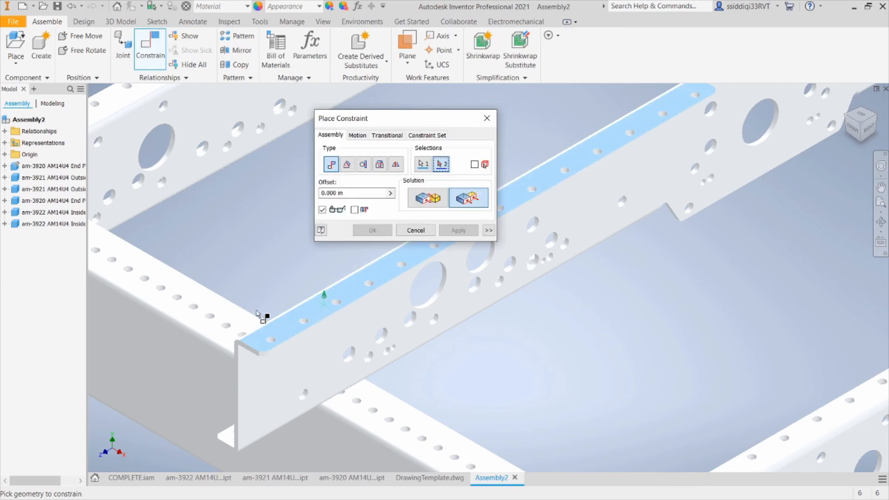
left_click(234, 313)
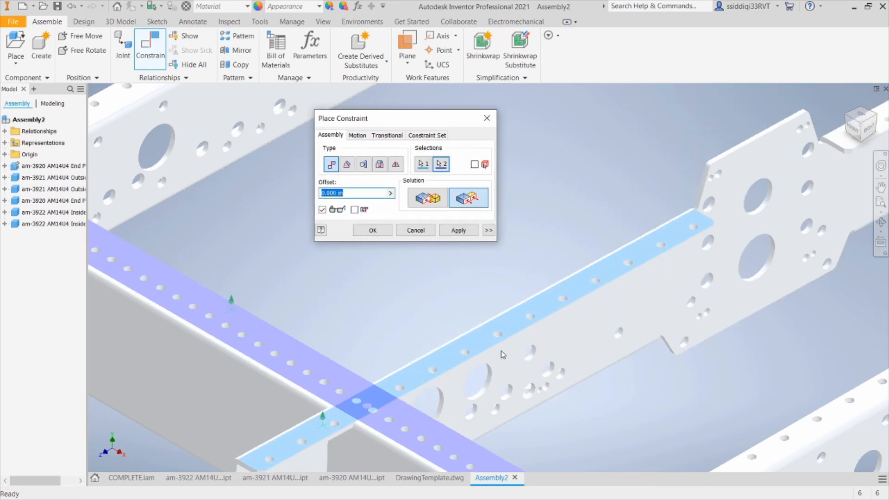
scroll(500, 357, "down", 5)
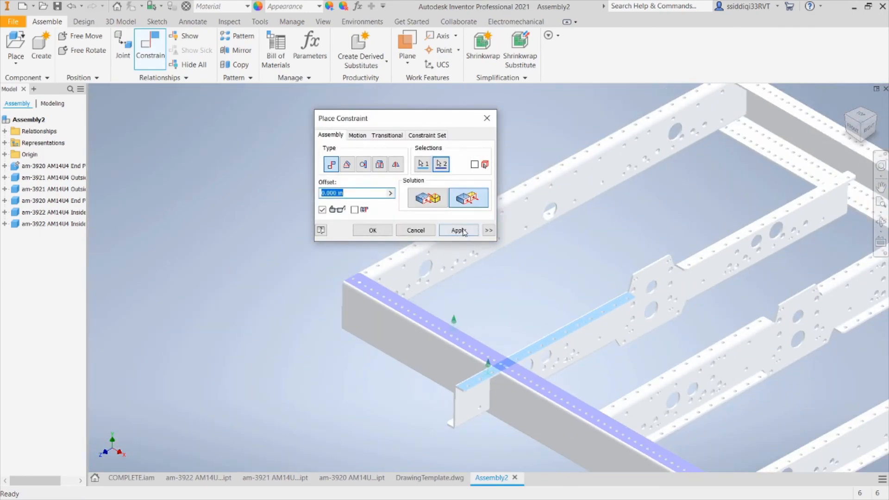
left_click(458, 230)
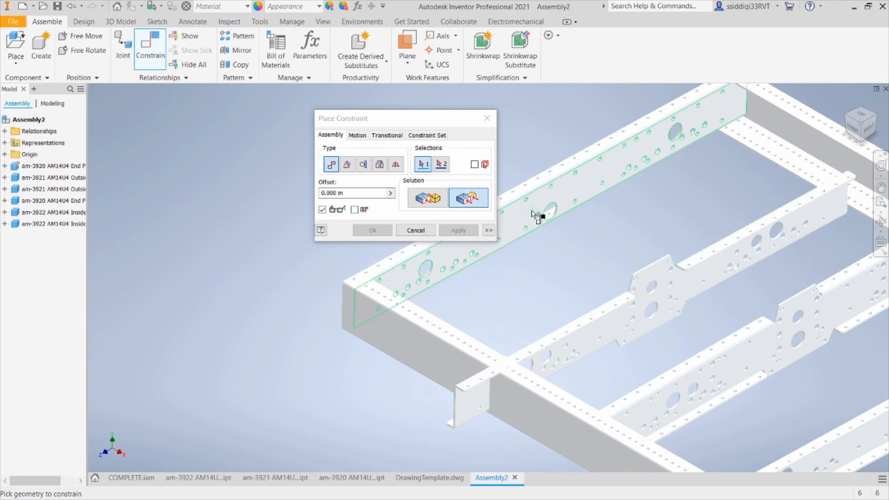
Step: Mate the nearby outside plate's inner web face to the first inside plate's facing web face with a 6.000 in offset
left_click(429, 199)
left_click(529, 220)
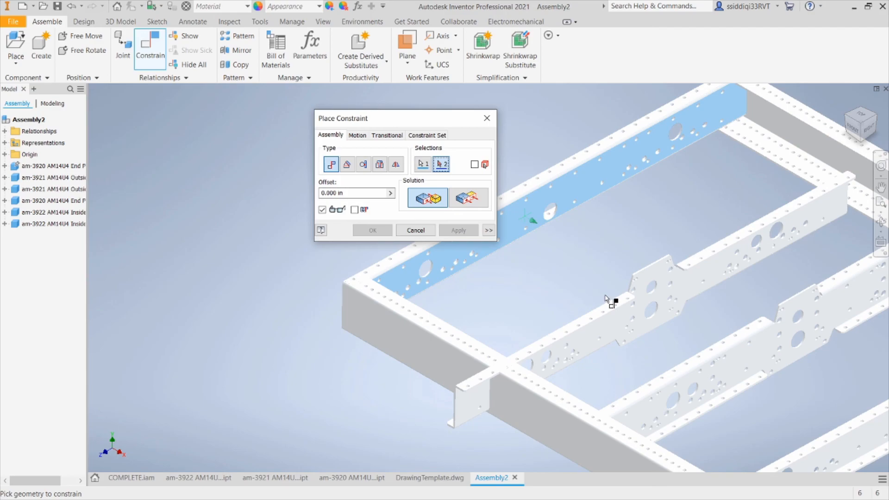
left_click(877, 121)
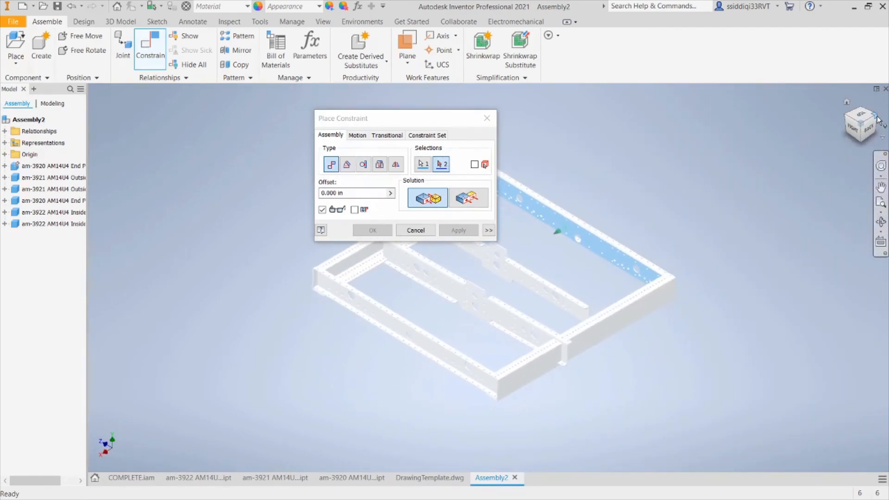
left_click(877, 122)
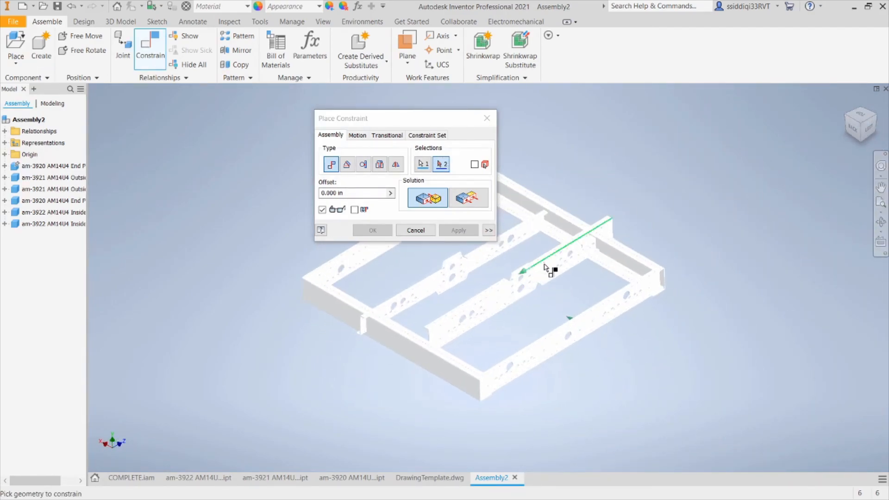
left_click(545, 268)
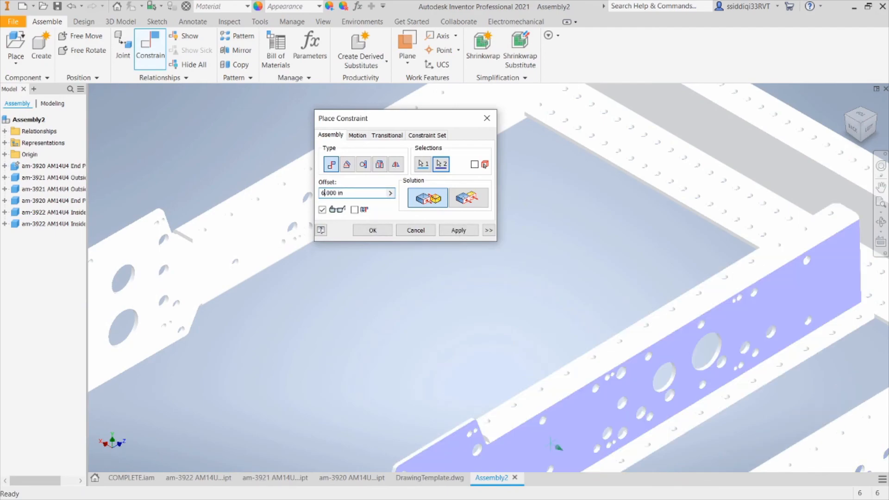
left_click(459, 230)
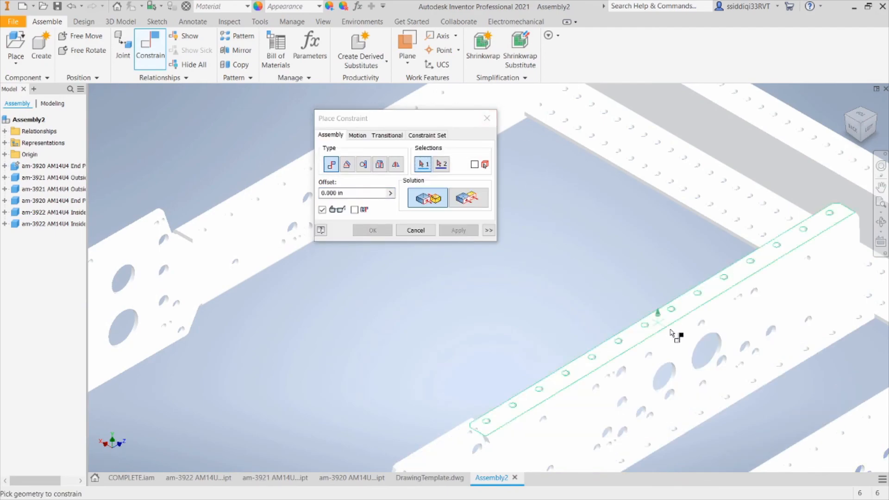
left_click(487, 118)
Step: Slide the first inside plate lengthwise to pull its protruding end back inside the frame
left_click(702, 297)
left_click_drag(682, 221, 637, 241)
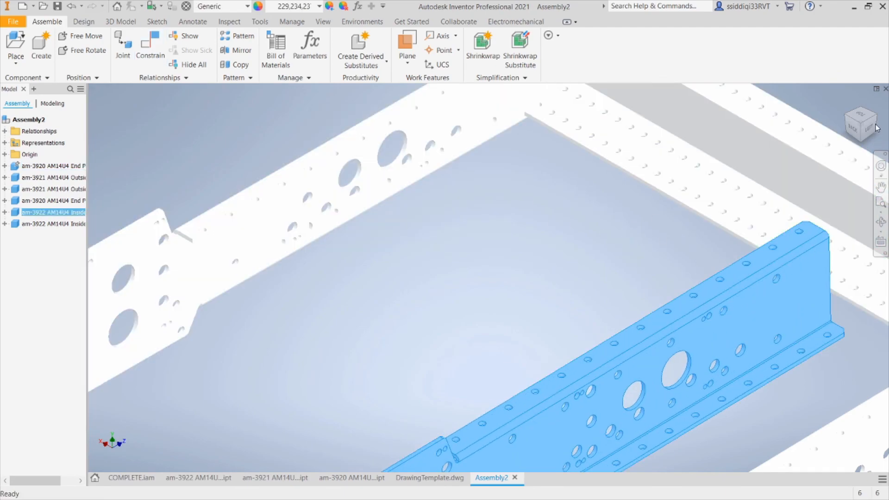
key("Escape")
Step: Mate the first inside plate's flange end face to the adjacent end plate's inner web face with a 0.000 in offset
left_click(879, 122)
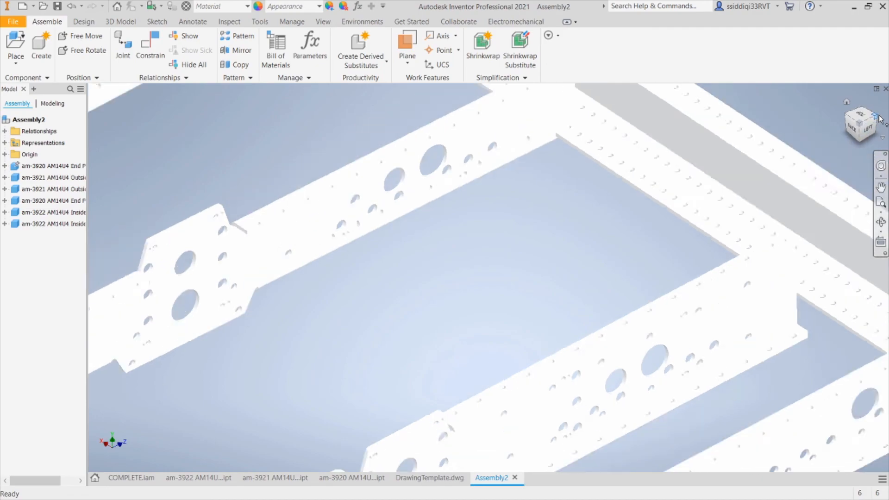
scroll(535, 328, "up", 5)
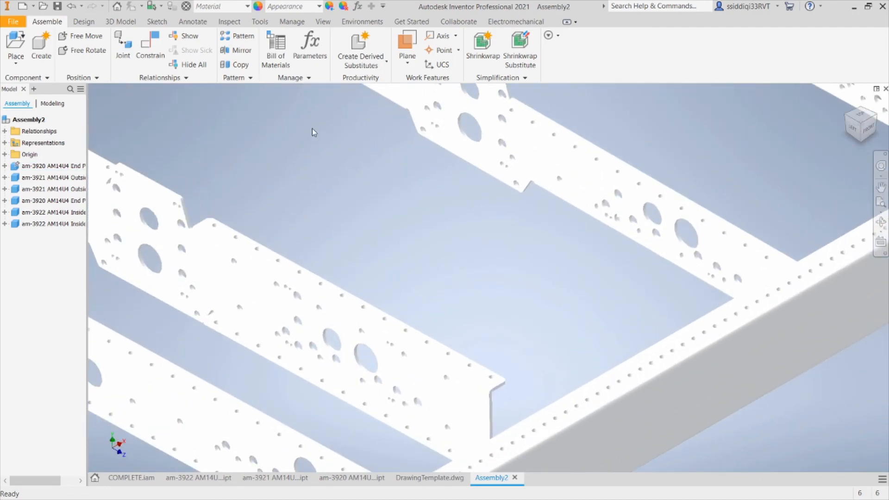
left_click(150, 46)
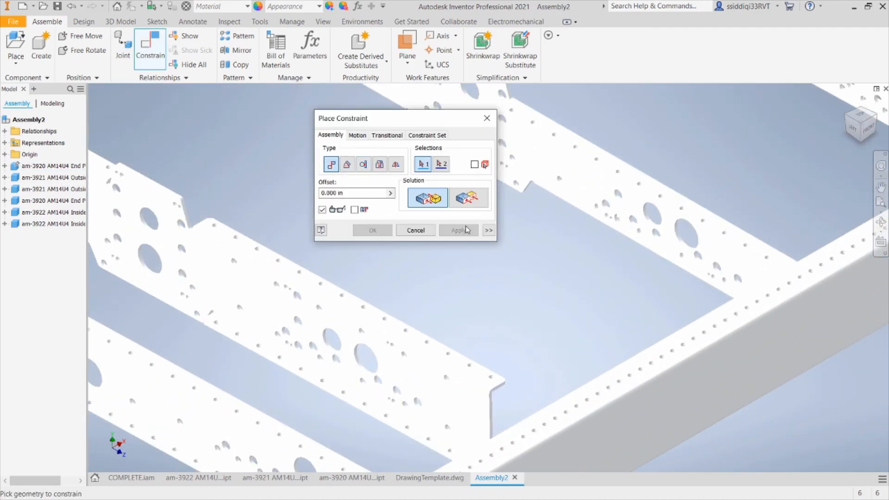
scroll(500, 393, "up", 5)
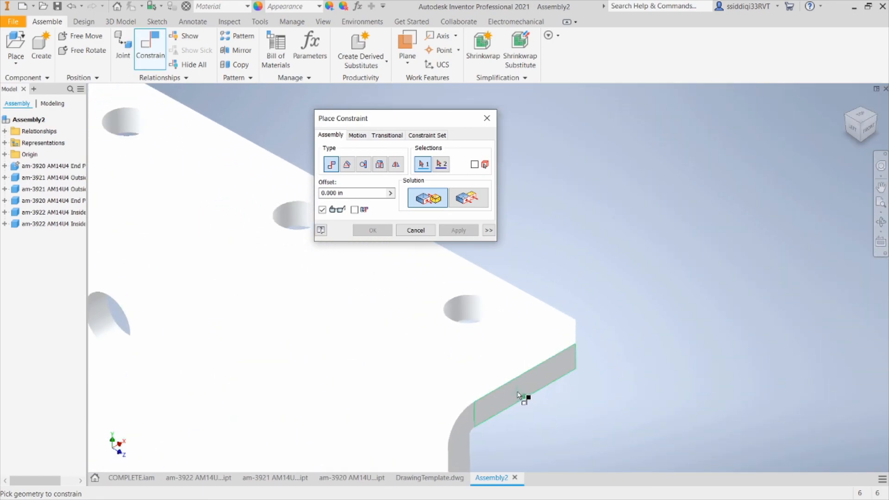
left_click(518, 396)
left_click(849, 137)
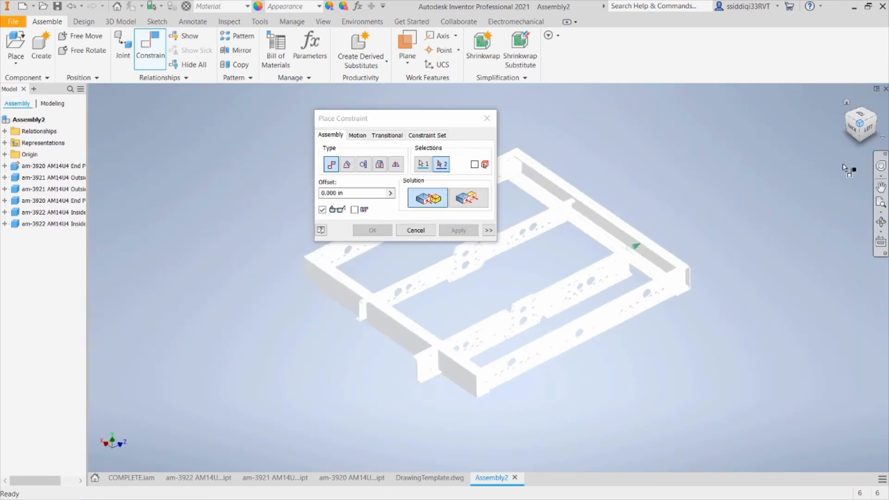
scroll(661, 251, "up", 5)
left_click(582, 282)
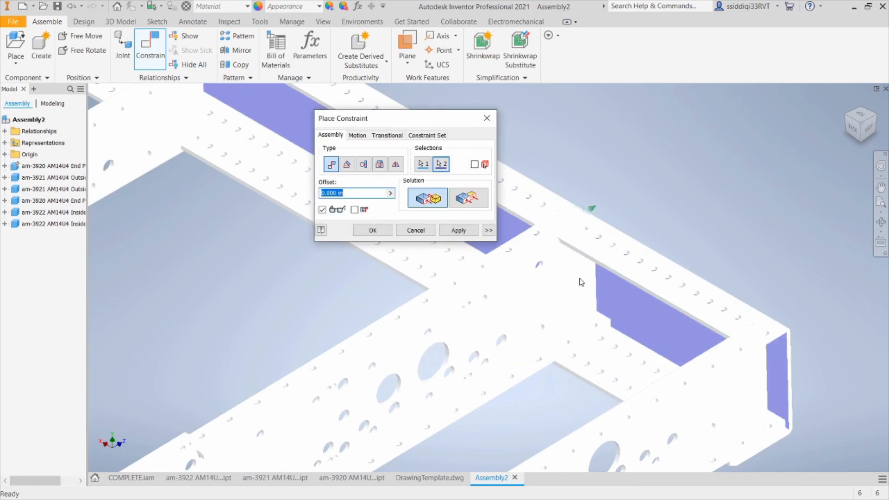
left_click(458, 230)
left_click(487, 118)
left_click(556, 332)
scroll(560, 210, "down", 10)
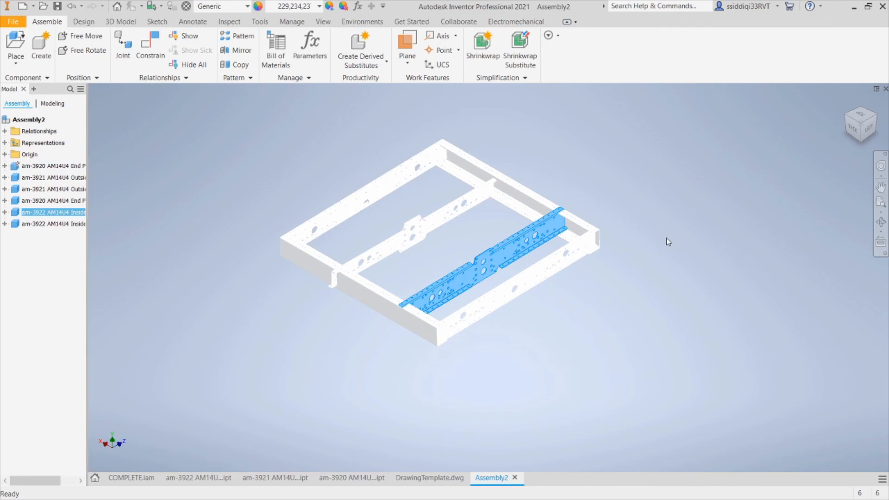
Step: Mate the second inside plate's web face to the inner web face of the outside plate beside it with a 6.000 in offset
left_click(845, 106)
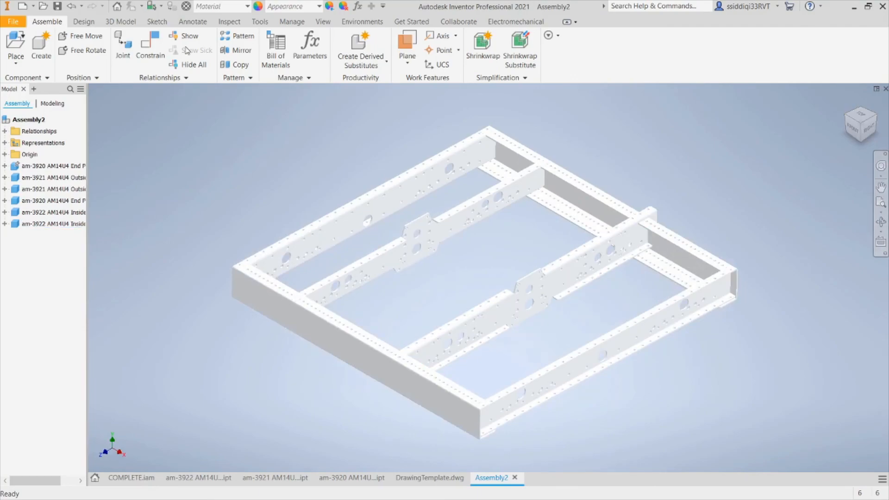
left_click(144, 43)
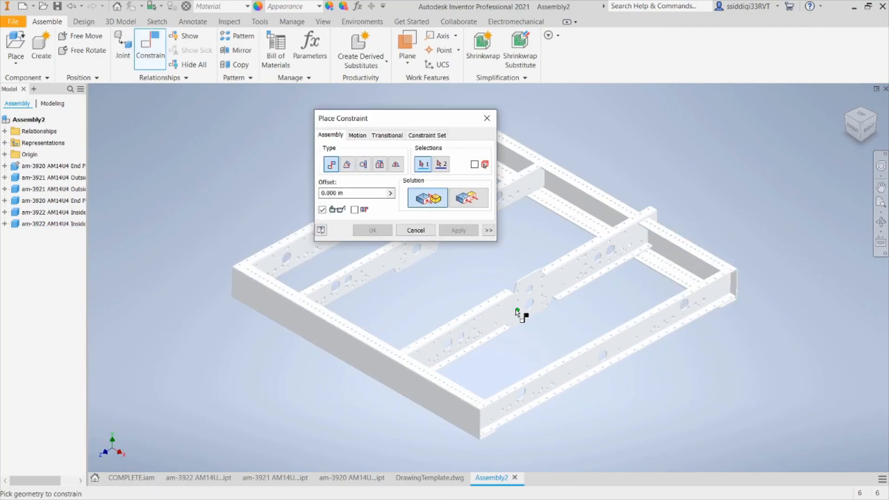
scroll(528, 306, "up", 5)
left_click(439, 330)
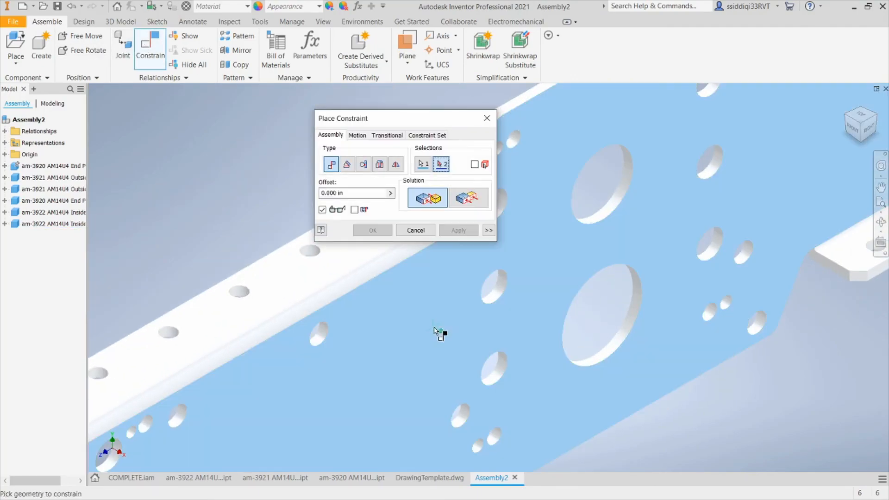
left_click(879, 122)
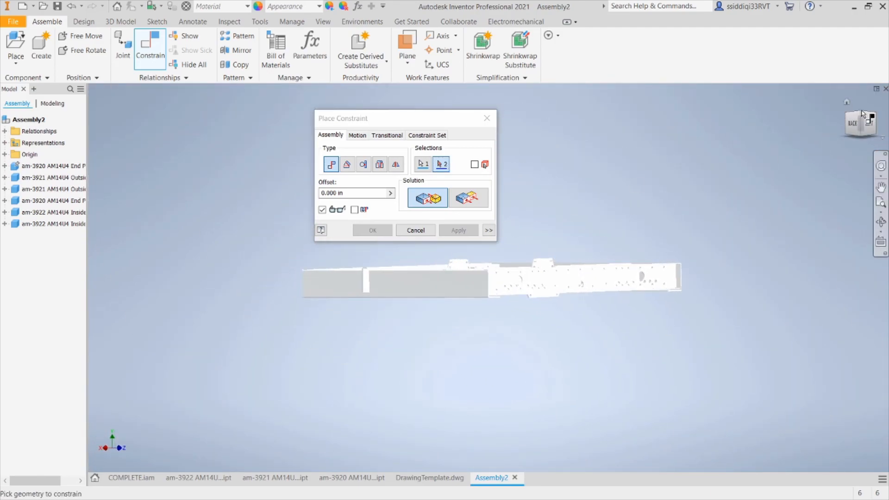
left_click(861, 115)
scroll(364, 259, "up", 5)
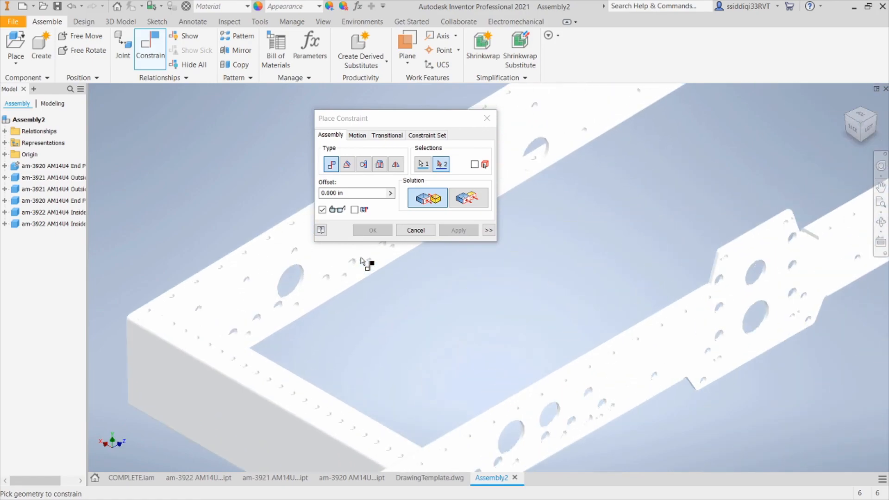
left_click(343, 258)
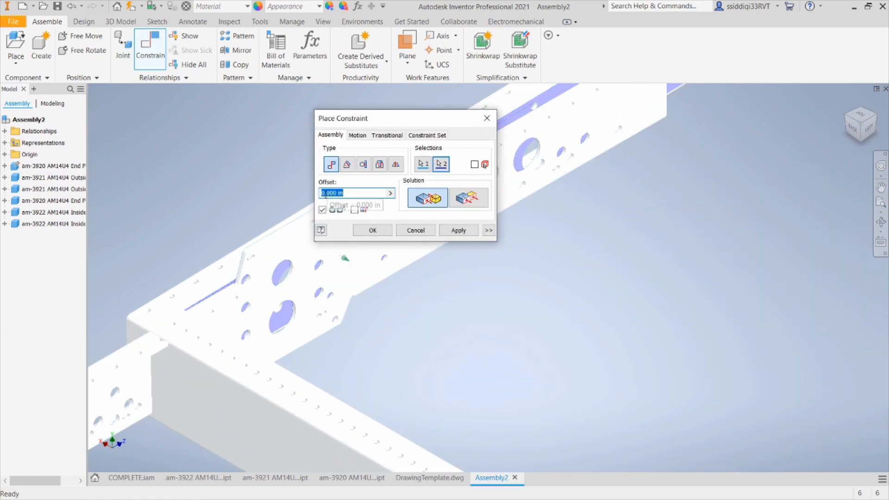
type("6")
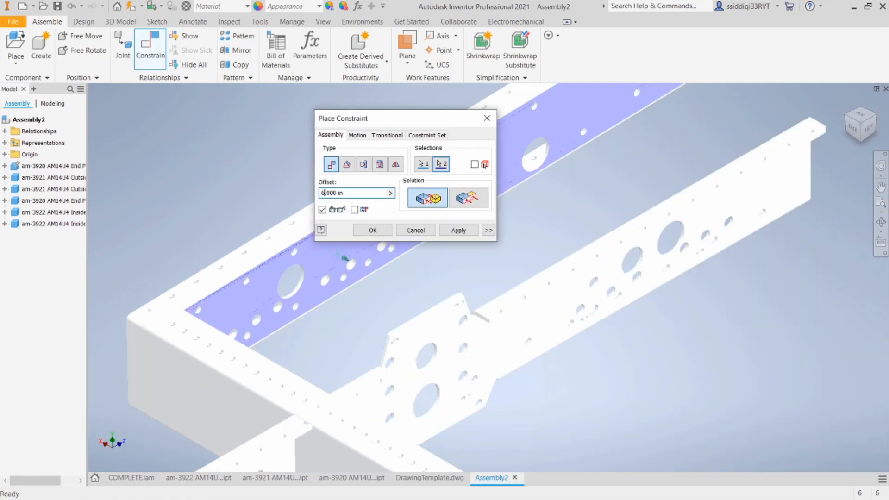
left_click(459, 231)
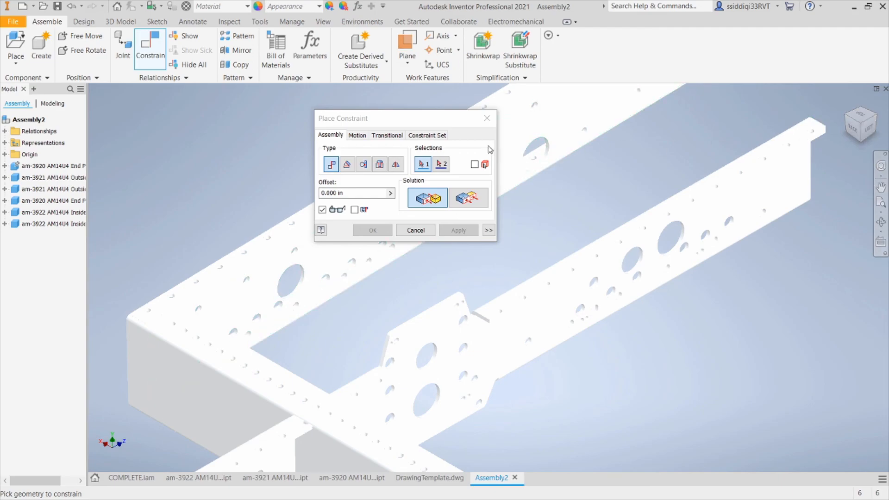
Step: Mate the second inside plate's end face to the inner web face of the first inside plate's mated end plate, offset 0.000 in
left_click(876, 119)
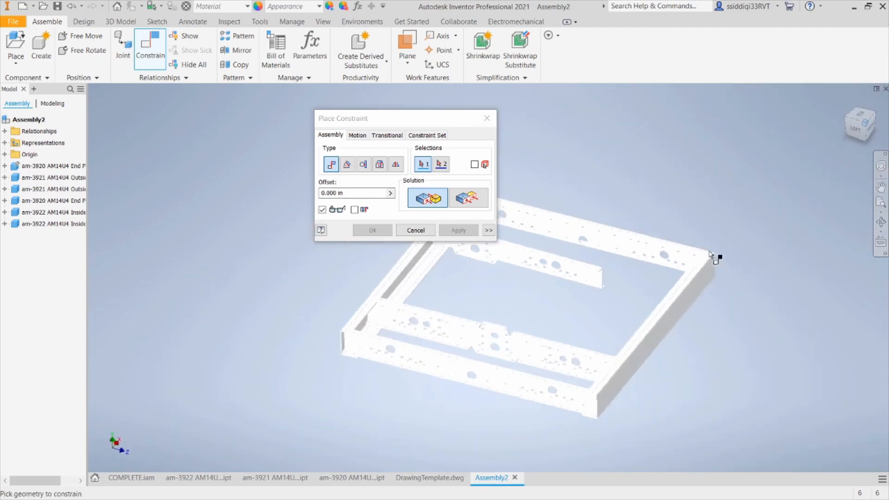
scroll(608, 290, "down", 5)
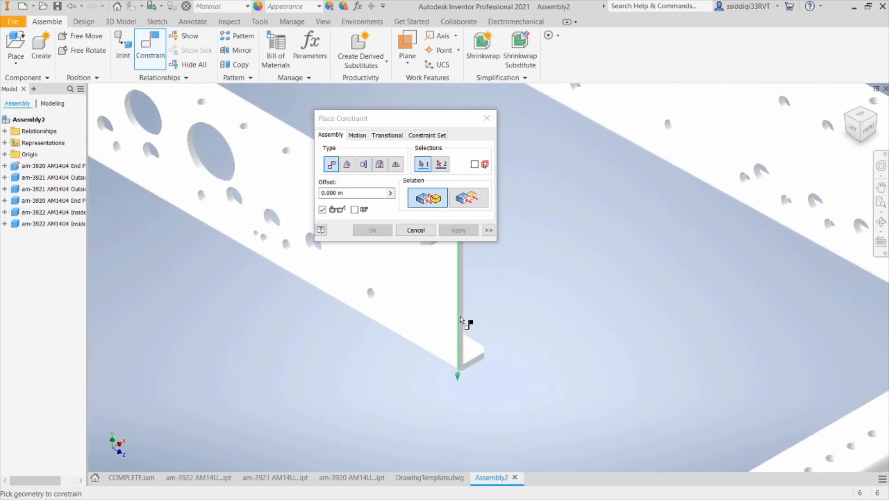
scroll(463, 315, "down", 5)
left_click(450, 324)
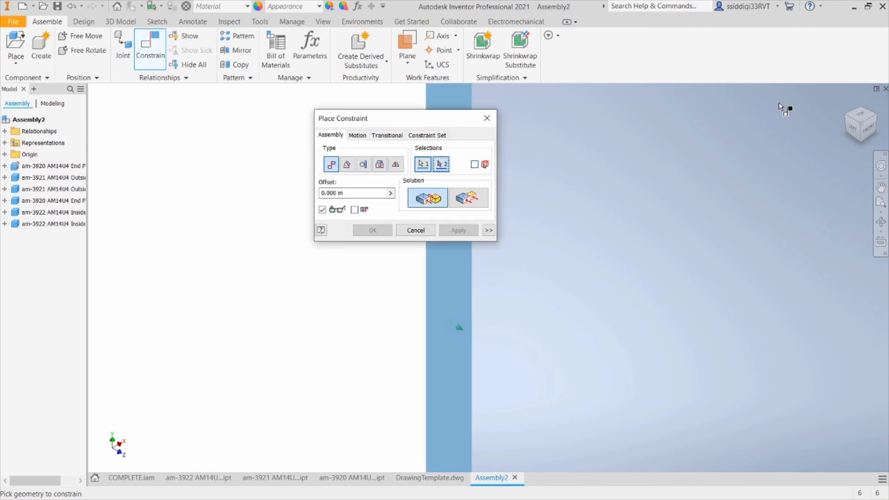
left_click(840, 117)
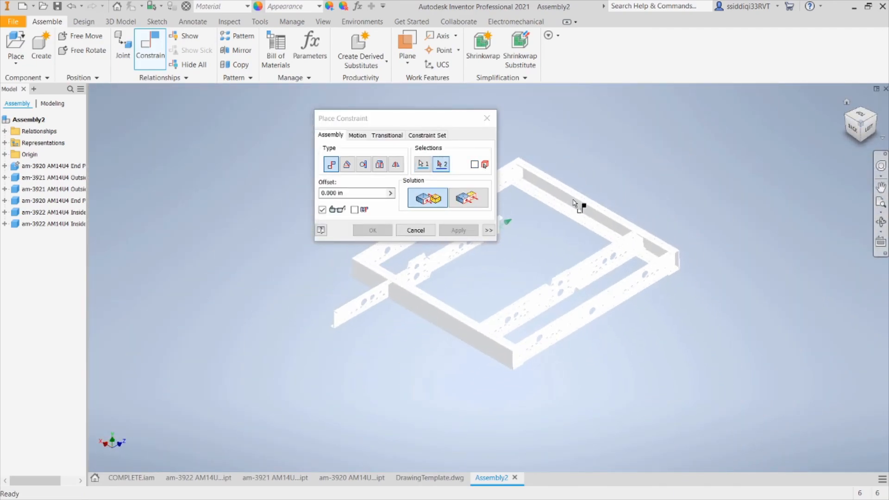
scroll(573, 200, "down", 5)
left_click(519, 184)
scroll(519, 184, "up", 5)
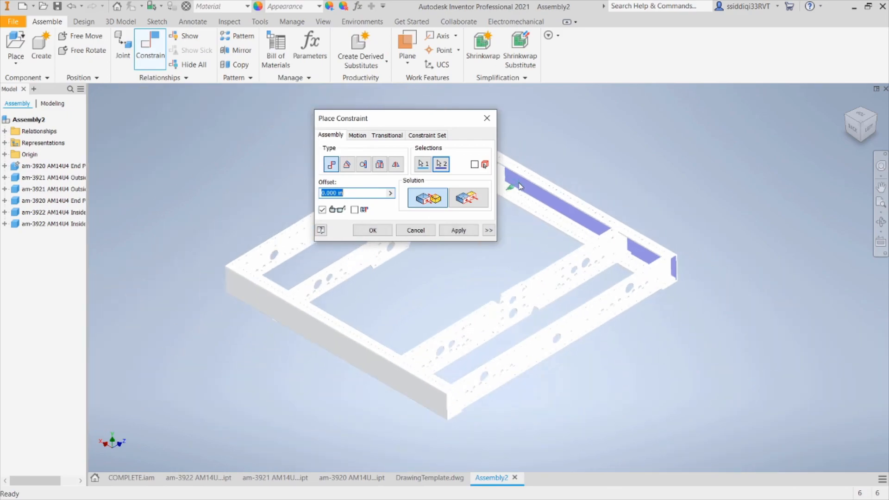
left_click(463, 234)
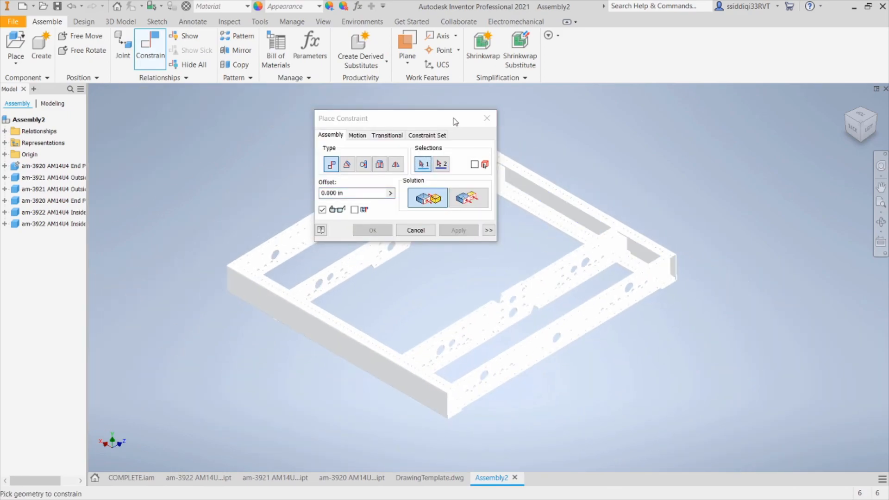
left_click_drag(456, 121, 630, 137)
left_click(662, 135)
Step: Raise the second inside plate and apply a 0.000 in flush constraint between its top flange face and the end plate's top flange face
left_click_drag(387, 235, 452, 225)
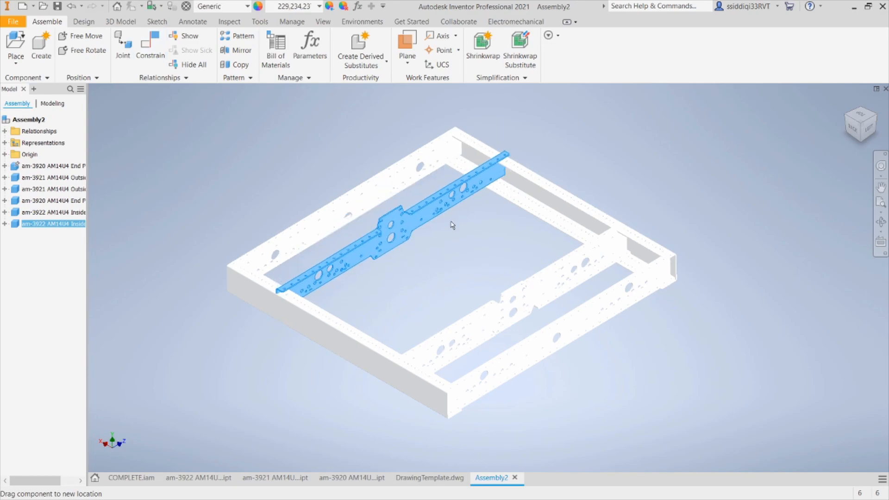
left_click(149, 51)
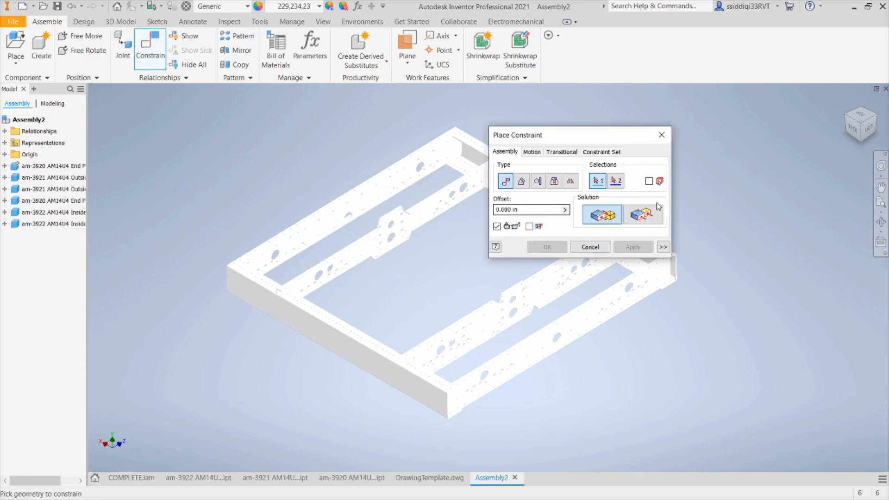
left_click(641, 216)
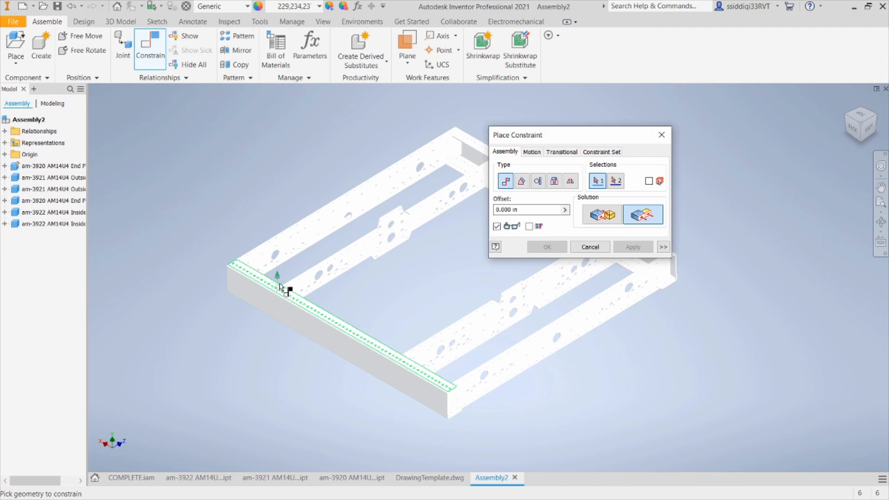
scroll(359, 309, "down", 5)
left_click(386, 357)
left_click(335, 434)
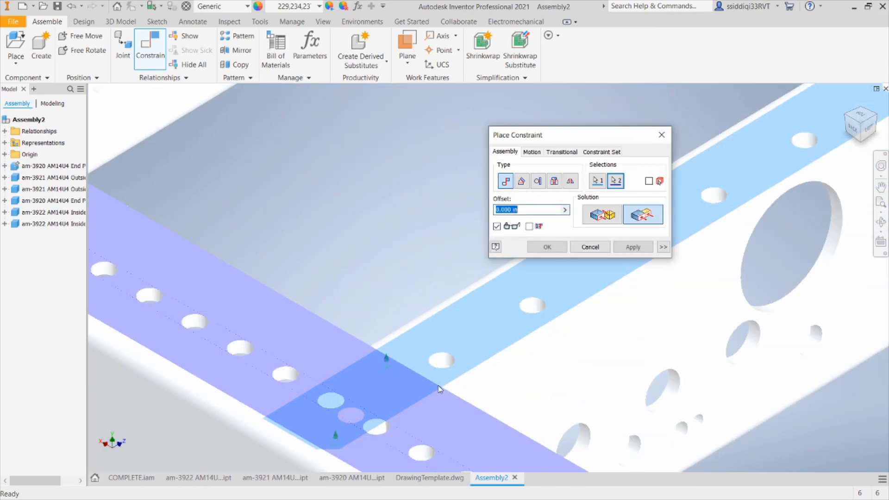
left_click(632, 248)
left_click(662, 135)
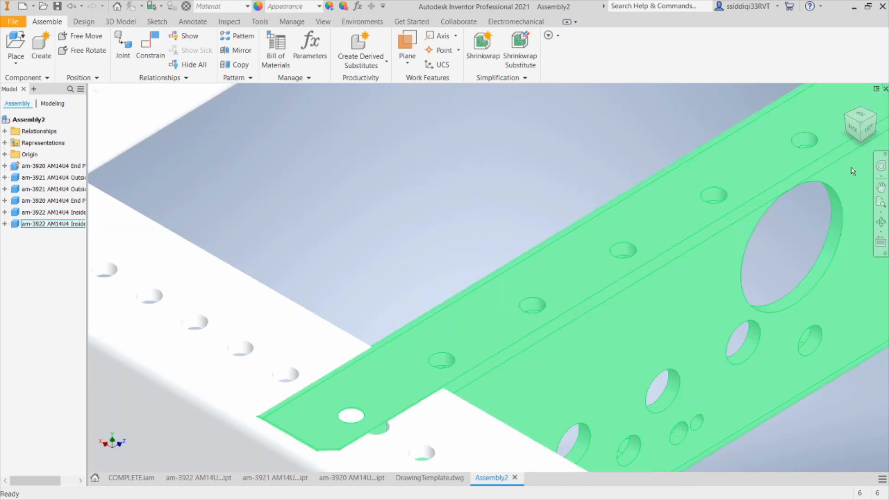
left_click(849, 105)
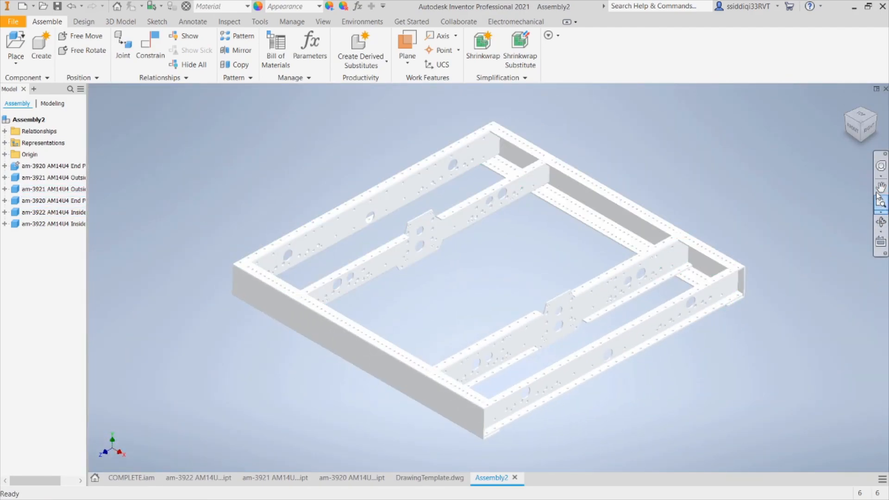
left_click(862, 119)
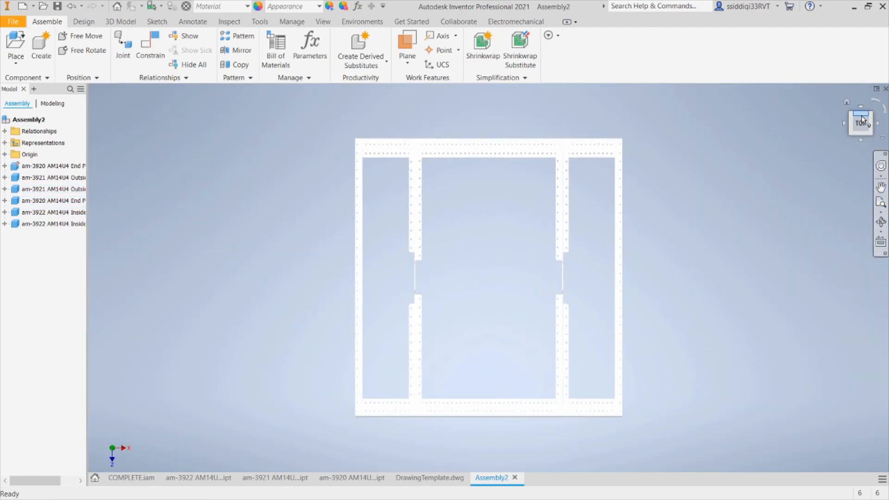
left_click(849, 104)
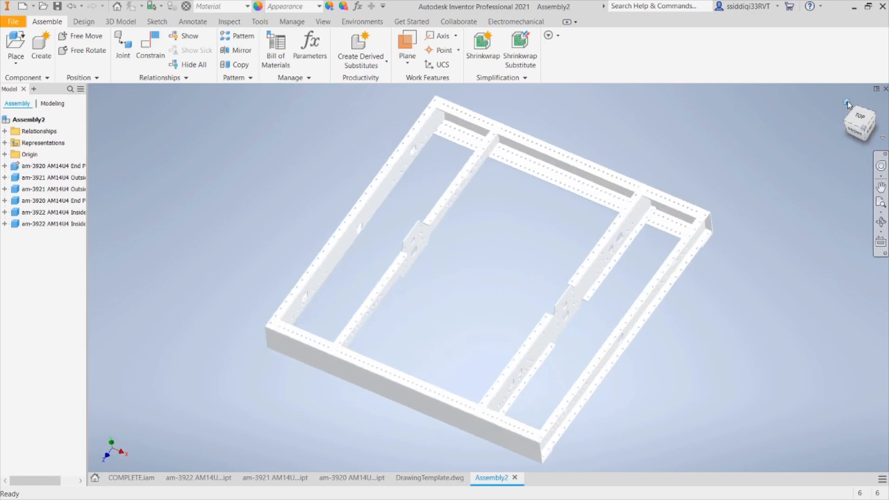
left_click(880, 187)
mouse_move(766, 321)
left_mouse_down()
mouse_move(660, 230)
mouse_move(786, 329)
mouse_move(757, 316)
left_mouse_up()
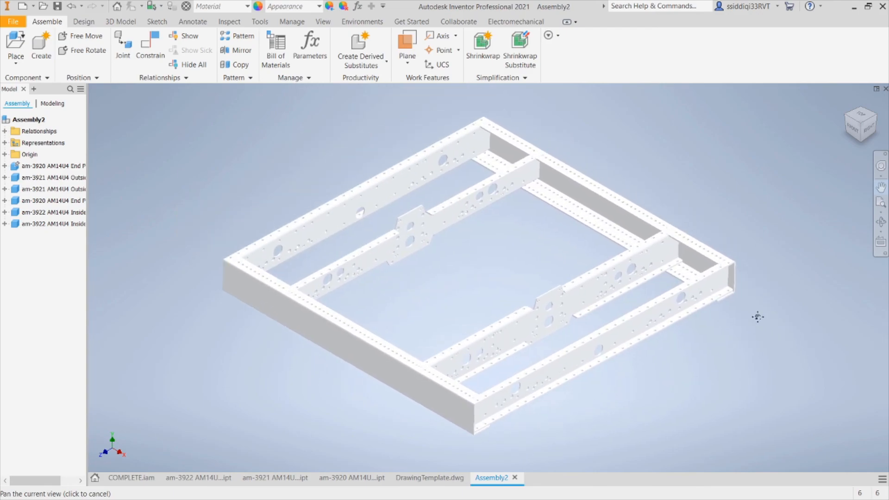